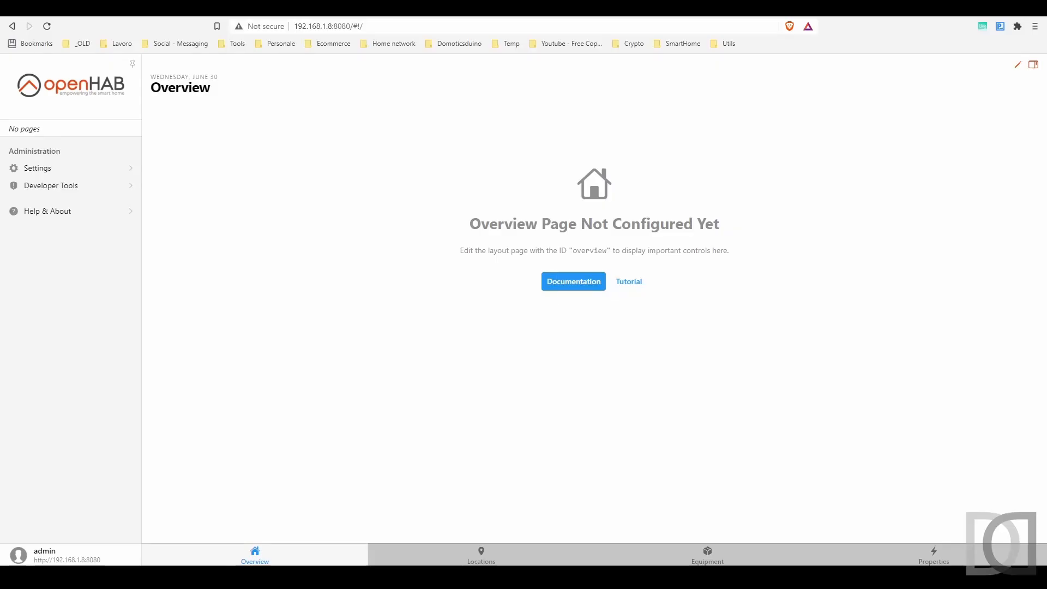
# Step: Find the Network Binding among the available binding add-ons and install it
pyautogui.click(59, 174)
pyautogui.click(473, 404)
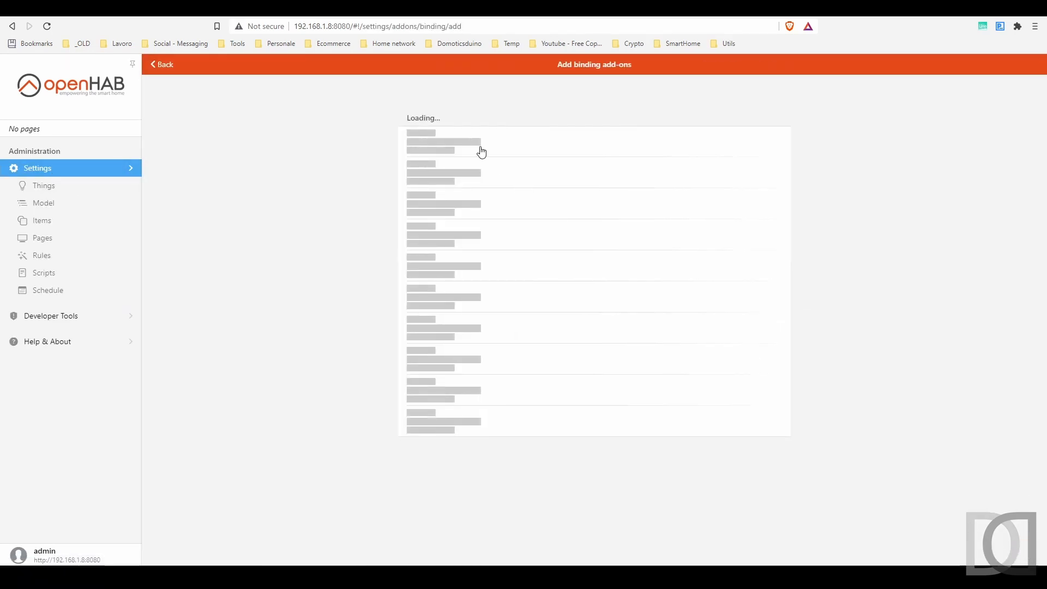
pyautogui.write('network')
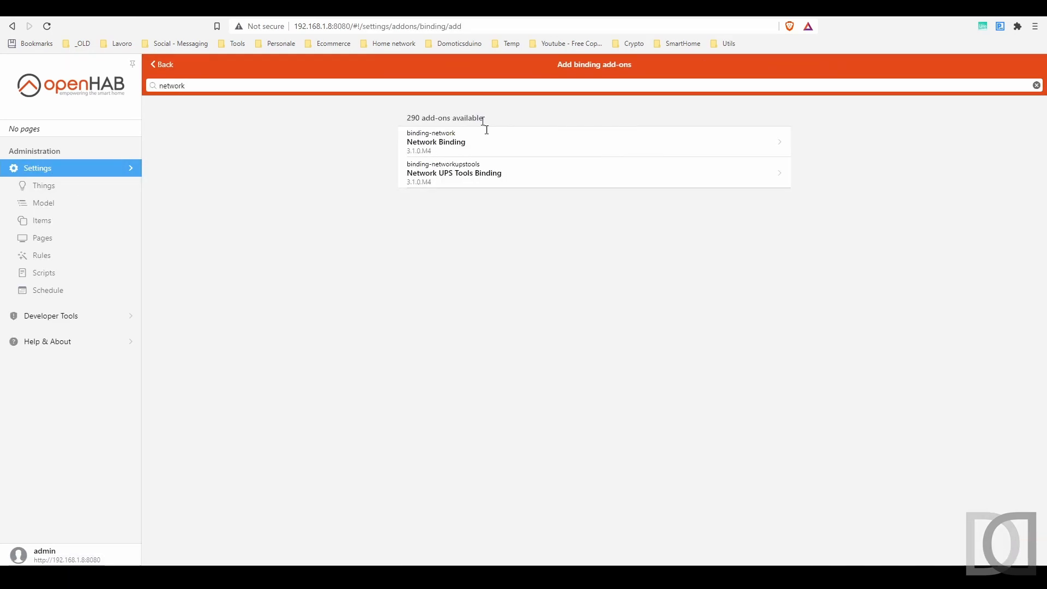
pyautogui.click(487, 131)
pyautogui.click(540, 516)
pyautogui.click(162, 64)
# Step: Start adding a new Thing with the Network Binding and scan the network for devices
pyautogui.click(43, 185)
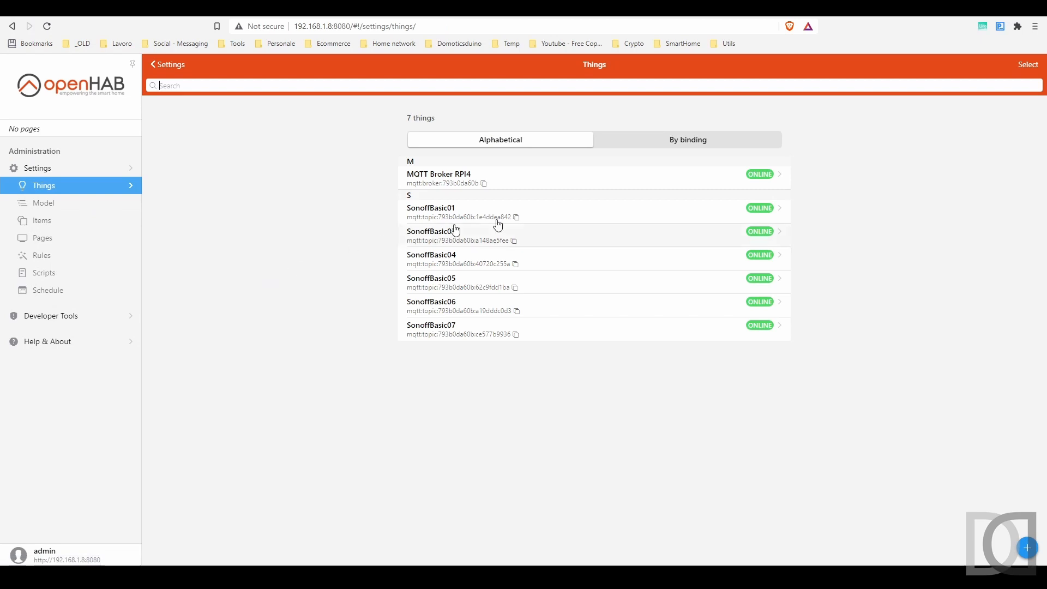
pyautogui.click(1028, 548)
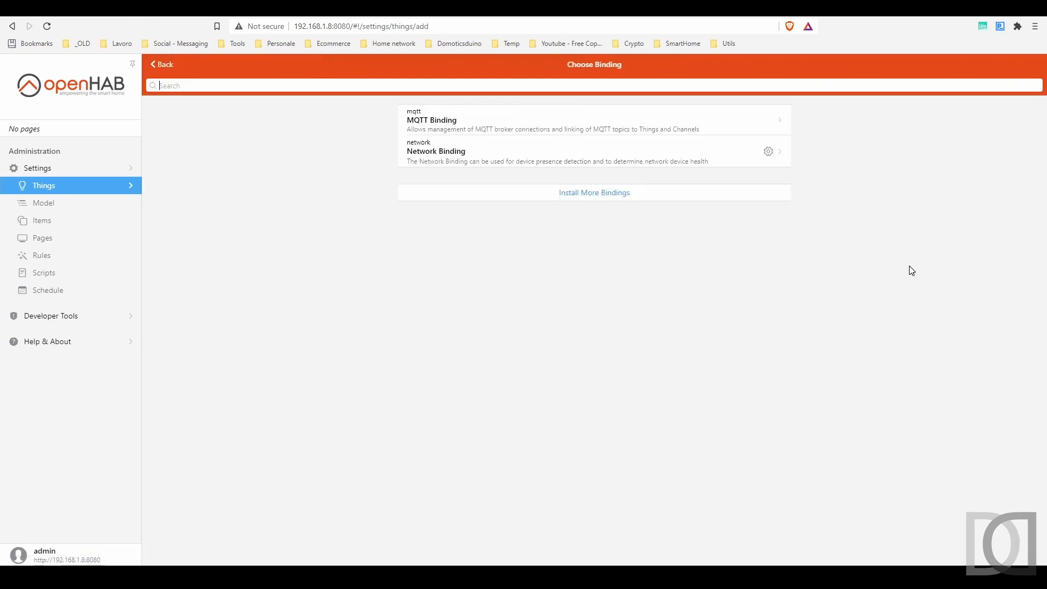
pyautogui.click(485, 157)
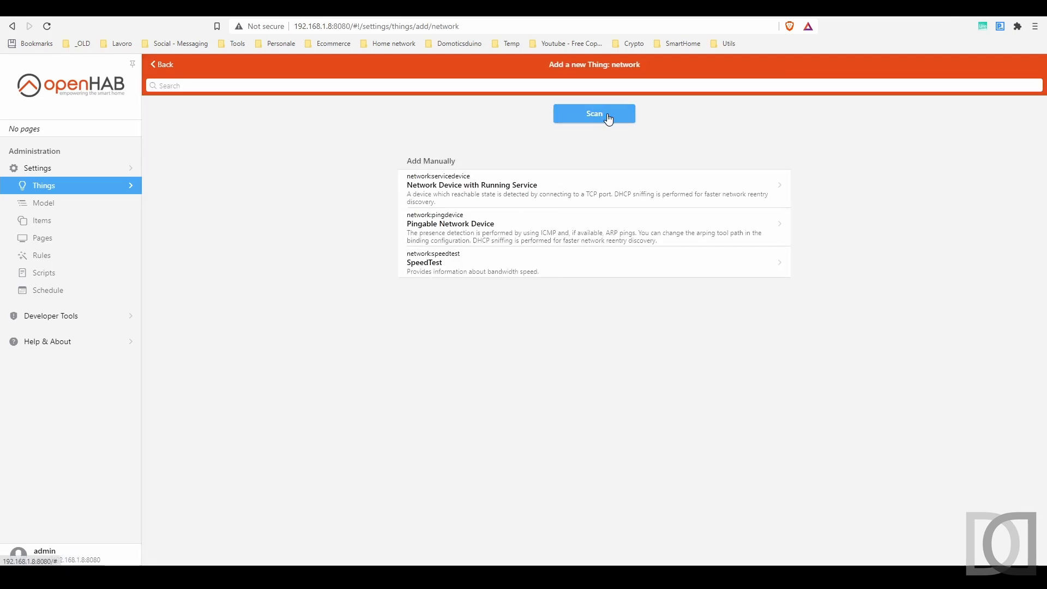
pyautogui.click(610, 118)
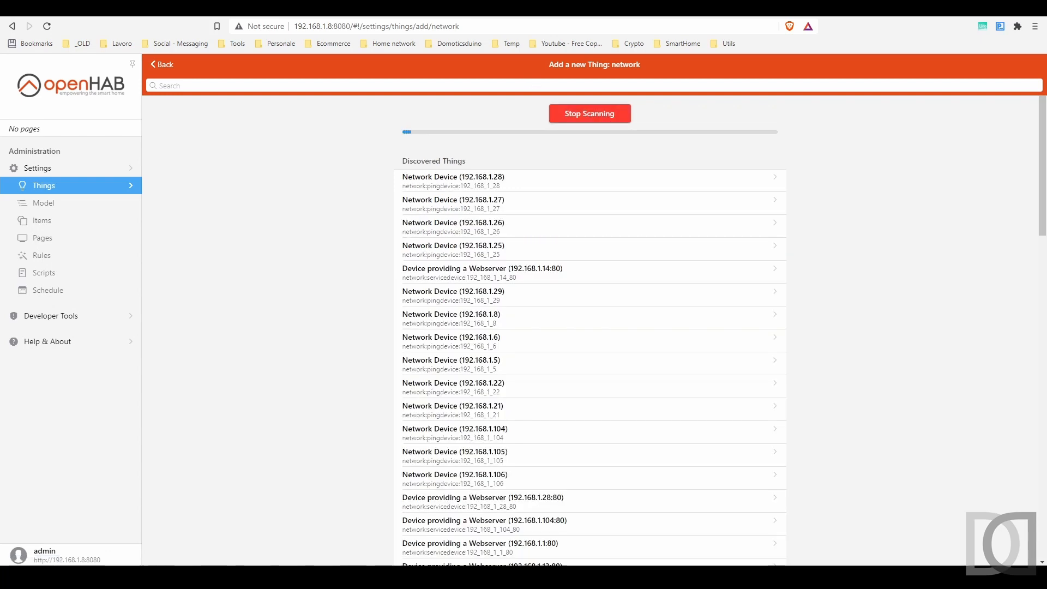
# Step: Add the discovered pingable Network Device (192.168.1.11) as a Thing named SonoffBasic01Network
pyautogui.scroll(-20, 480, 422)
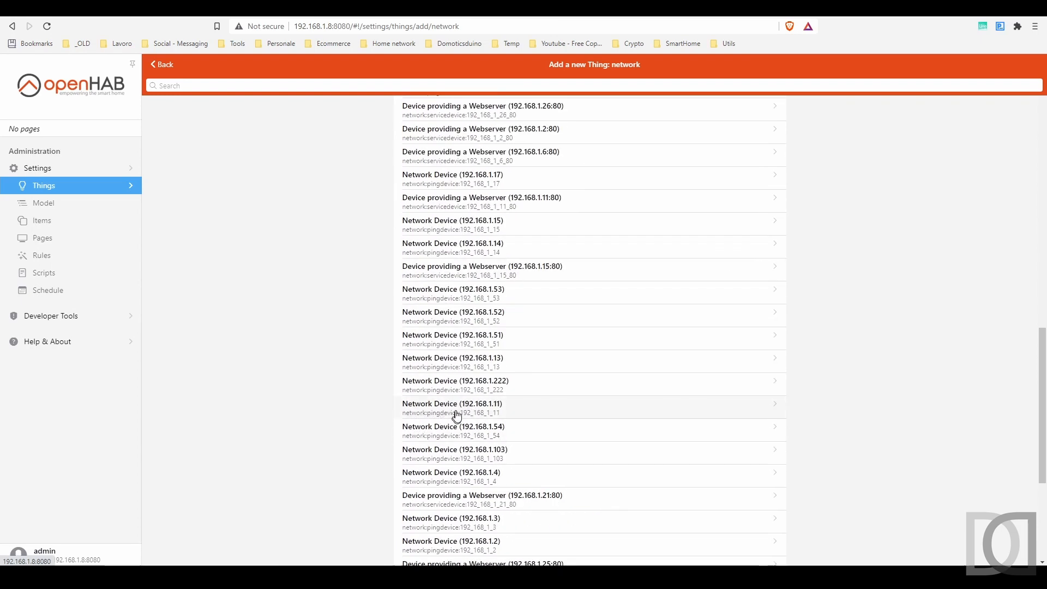
pyautogui.click(457, 415)
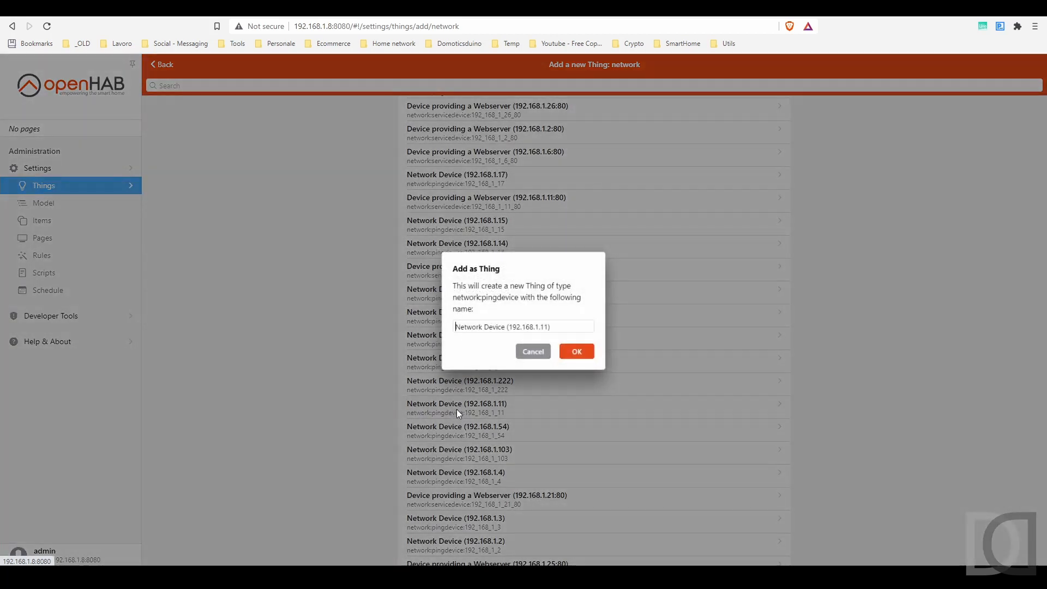
pyautogui.hotkey('ctrl', 'a')
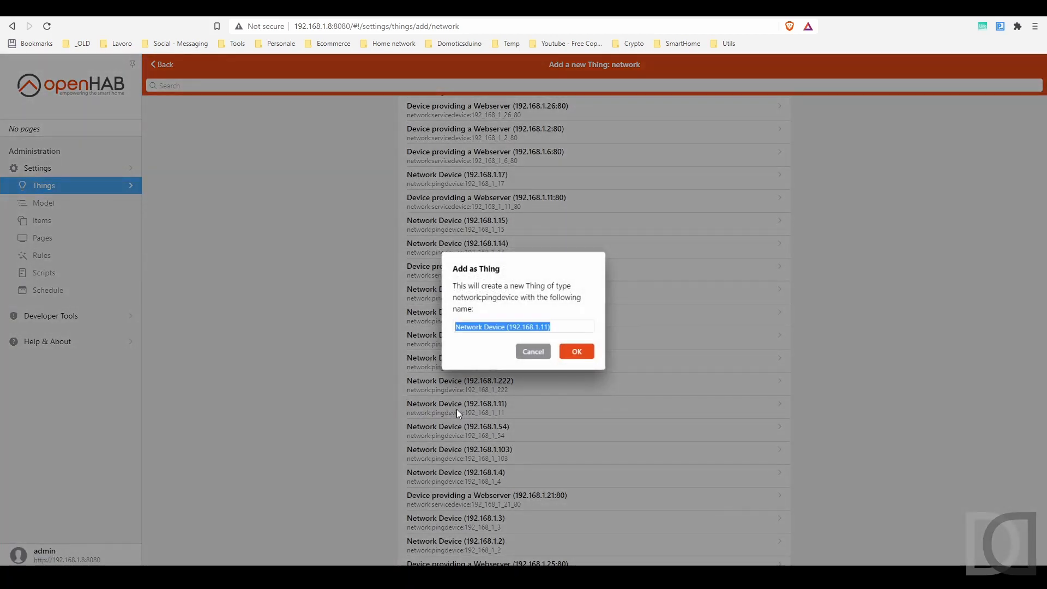
pyautogui.write('SonoffBasic01')
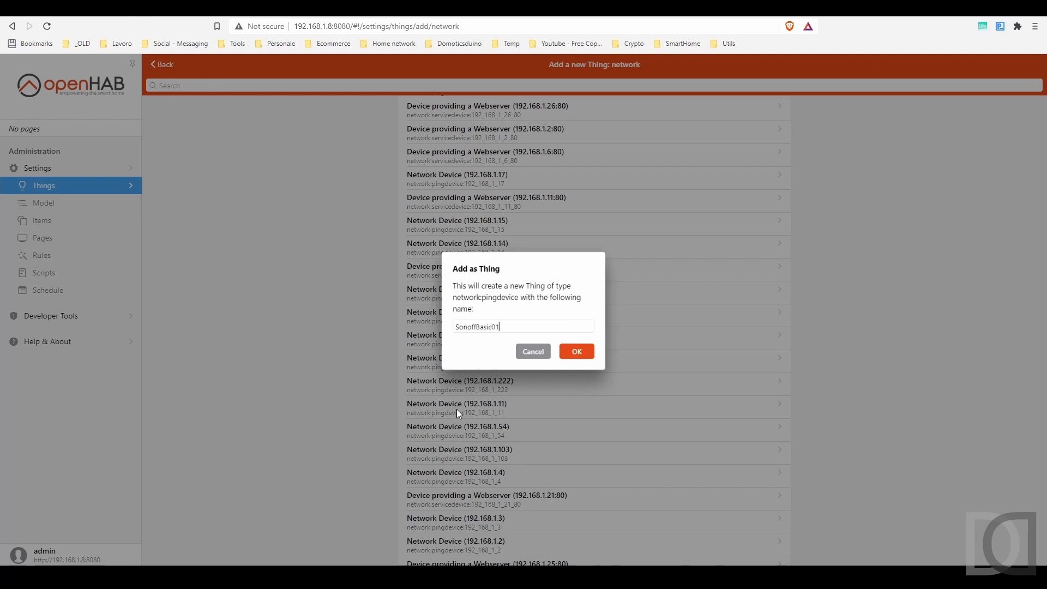
pyautogui.write('Network')
pyautogui.click(570, 354)
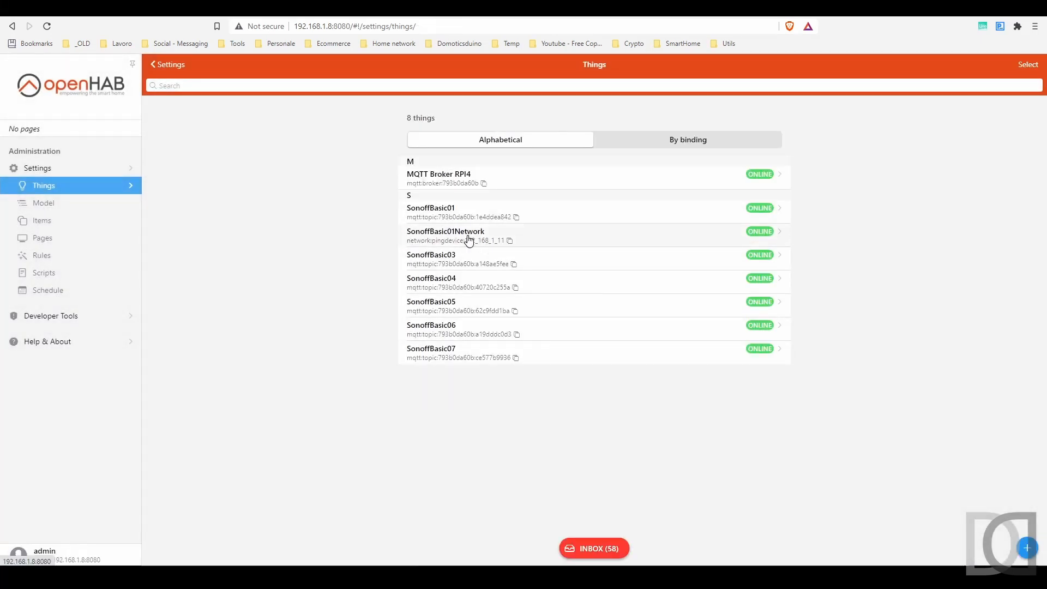
# Step: Configure the SonoffBasic01Network Thing with a 30000 ms refresh interval, 3 retries and location PTBagno, with the advanced settings shown
pyautogui.click(469, 241)
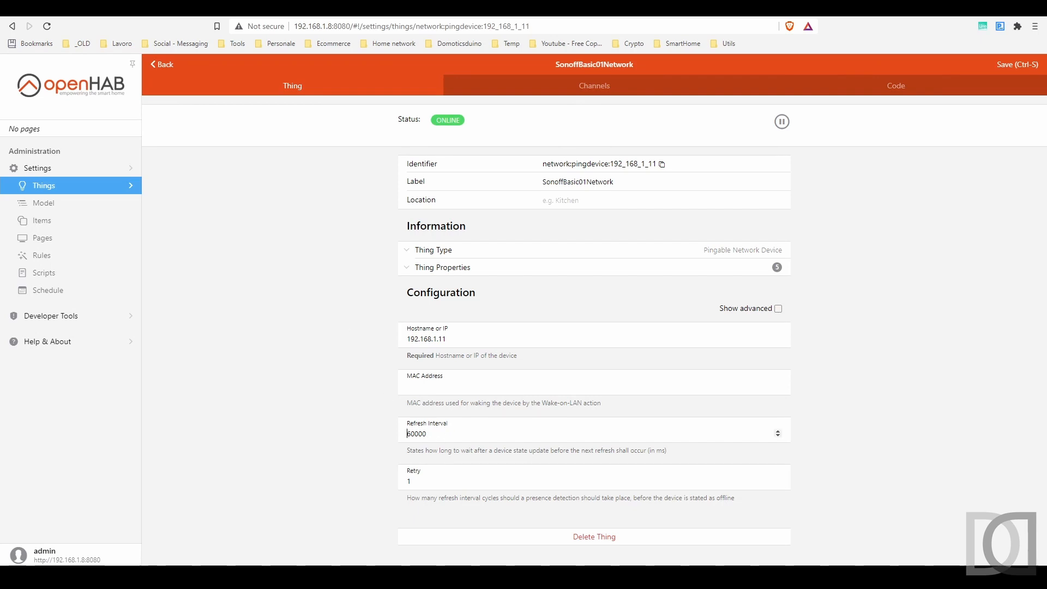
pyautogui.press('Delete')
pyautogui.write('30000')
pyautogui.press('Tab')
pyautogui.write('3')
pyautogui.click(778, 309)
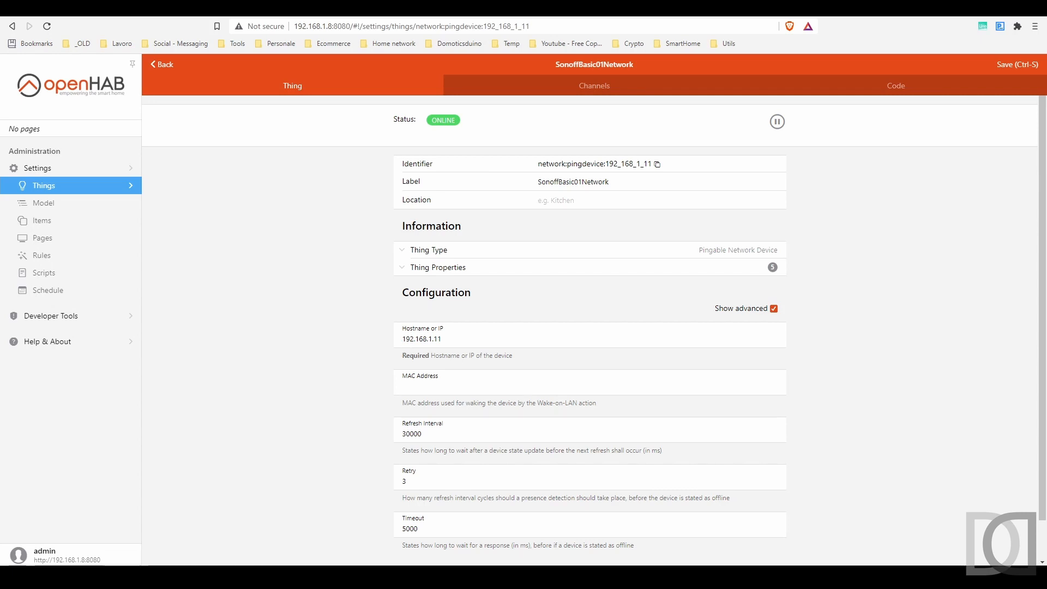
pyautogui.write('PTBagno')
# Step: Start adding the Thing's channels to the model as equipment, with Bagno PT under Casa > Piano Terra as parent group
pyautogui.click(604, 89)
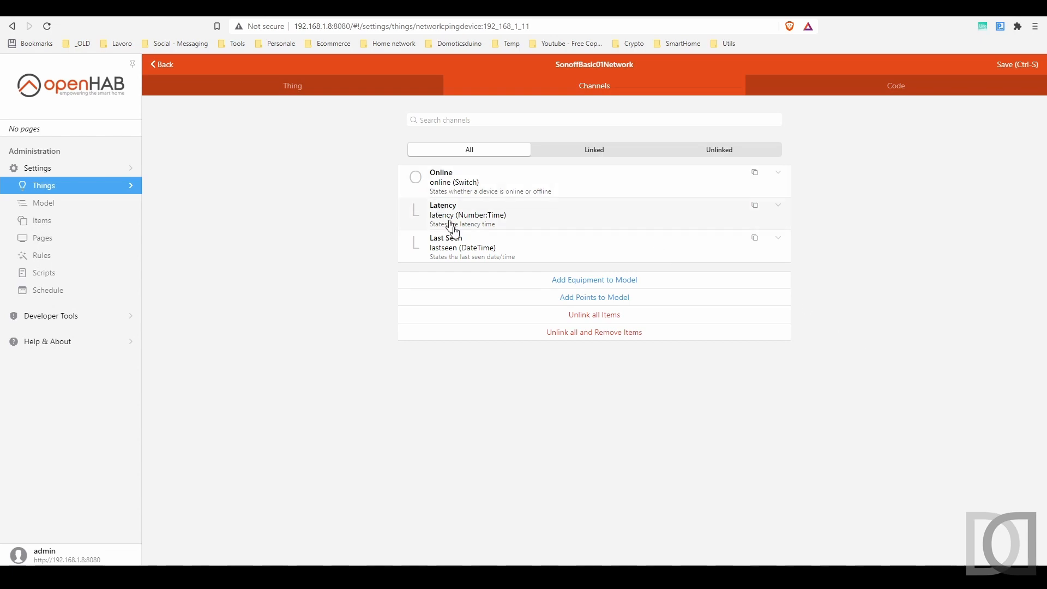
pyautogui.click(594, 281)
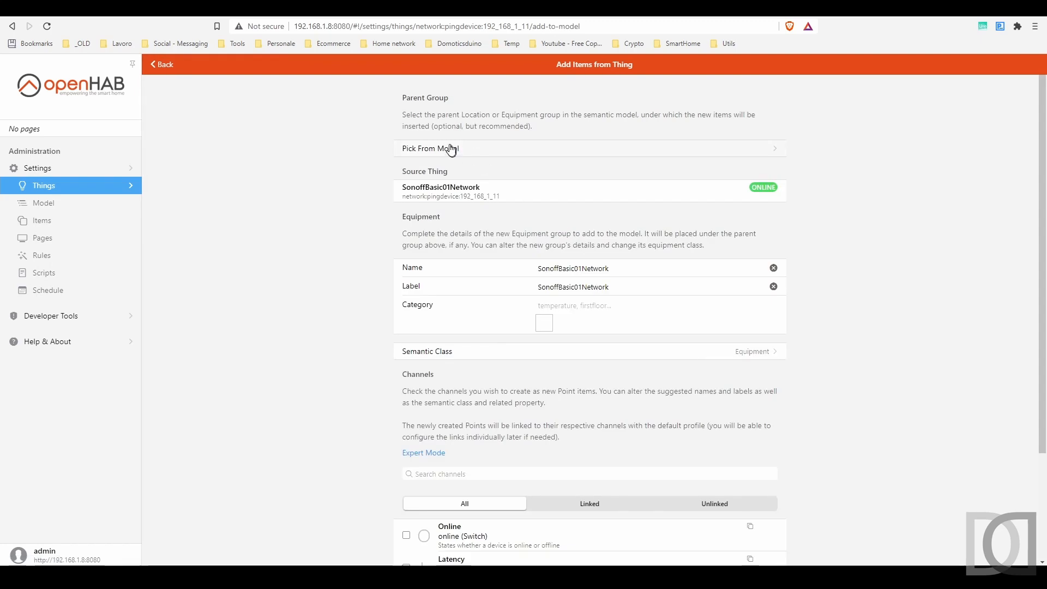
pyautogui.click(448, 148)
pyautogui.click(367, 201)
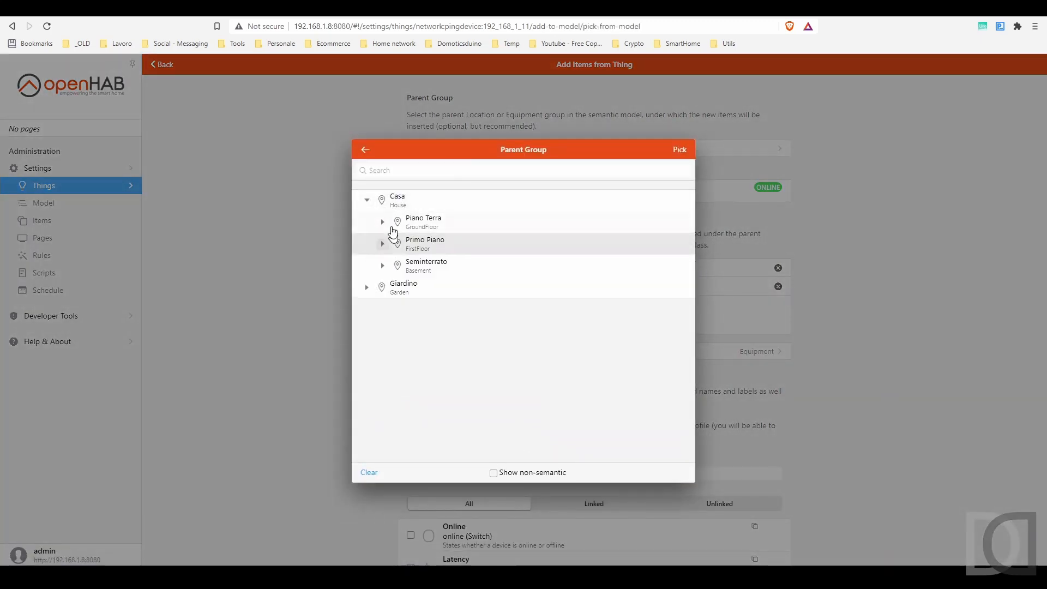
pyautogui.click(383, 221)
pyautogui.click(432, 244)
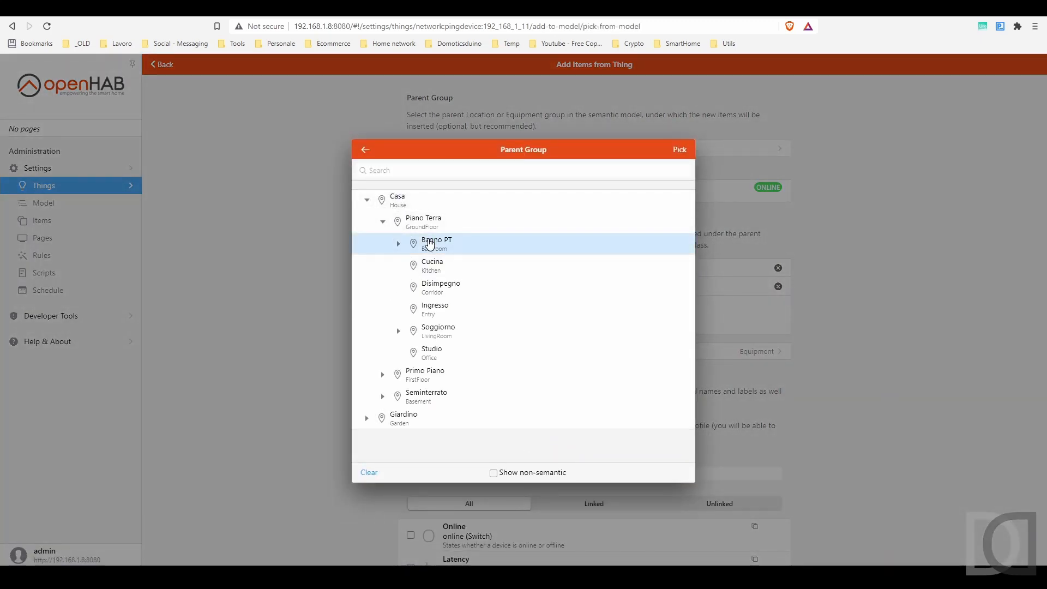
pyautogui.click(399, 244)
pyautogui.click(680, 150)
# Step: Name the new equipment group eqPTBagnoSonoffBasic01Network
pyautogui.doubleClick(630, 285)
pyautogui.write('eq')
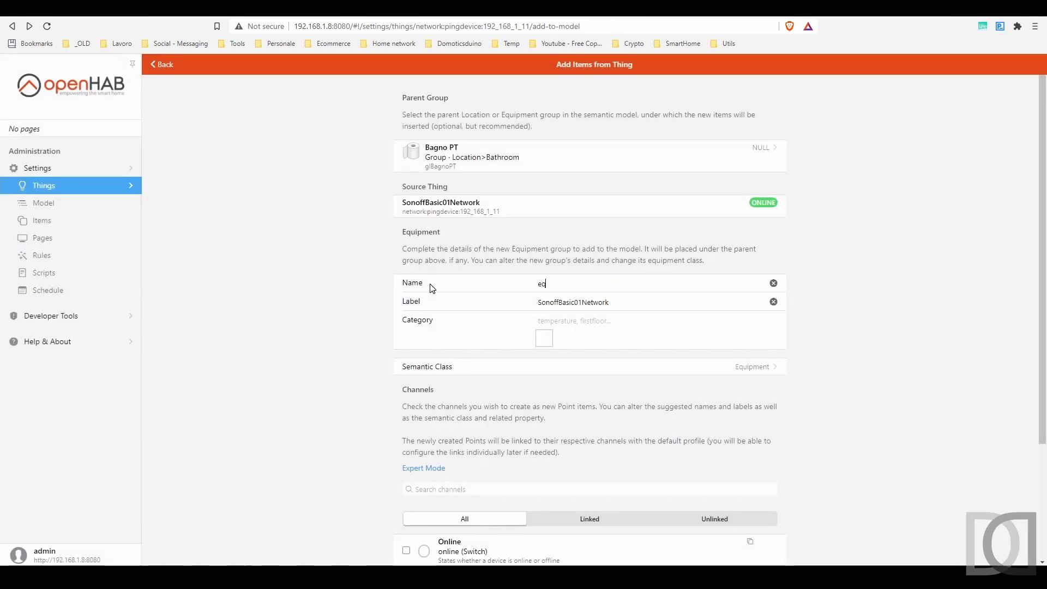
pyautogui.write('PTBagnoSonoffBasic01')
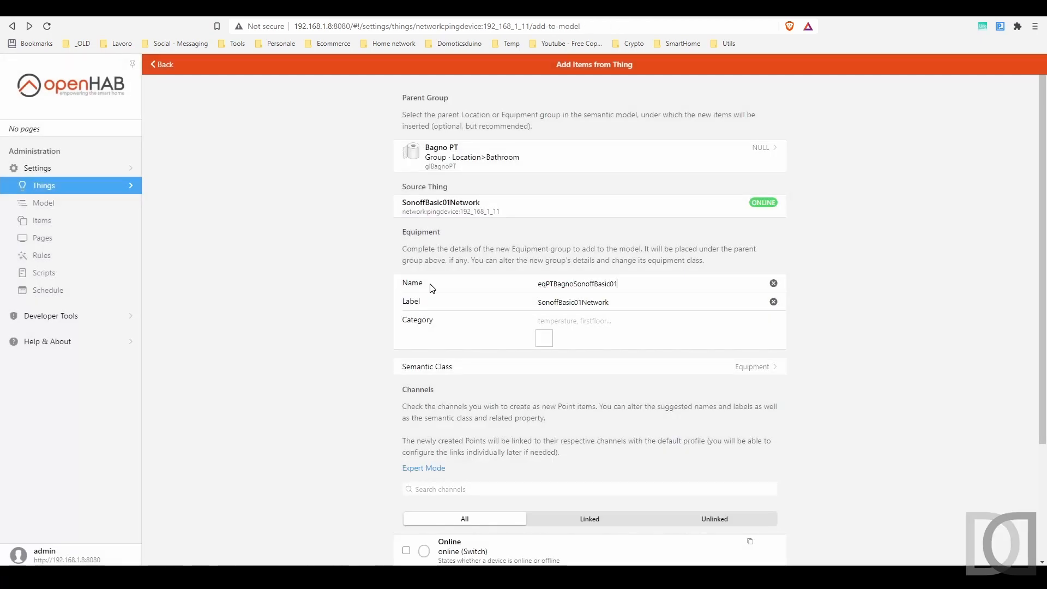
pyautogui.write('Network')
# Step: Change the equipment's label to SonoffBasic01 Network Bagno PT
pyautogui.press('Tab')
pyautogui.press('End')
pyautogui.press('Left')
pyautogui.press('Left')
pyautogui.press('Left')
pyautogui.press('Left')
pyautogui.press('Left')
pyautogui.press('Left')
pyautogui.press('Left')
pyautogui.press('Home')
pyautogui.write('Bagno PT')
pyautogui.hotkey('shift', 'End')
pyautogui.hotkey('ctrl', 'x')
pyautogui.press('Home')
pyautogui.hotkey('ctrl', 'v')
# Step: Set the equipment's category to network and its semantic class to NetworkAppliance
pyautogui.press('Tab')
pyautogui.write('net')
pyautogui.click(551, 336)
pyautogui.scroll(-1, 553, 336)
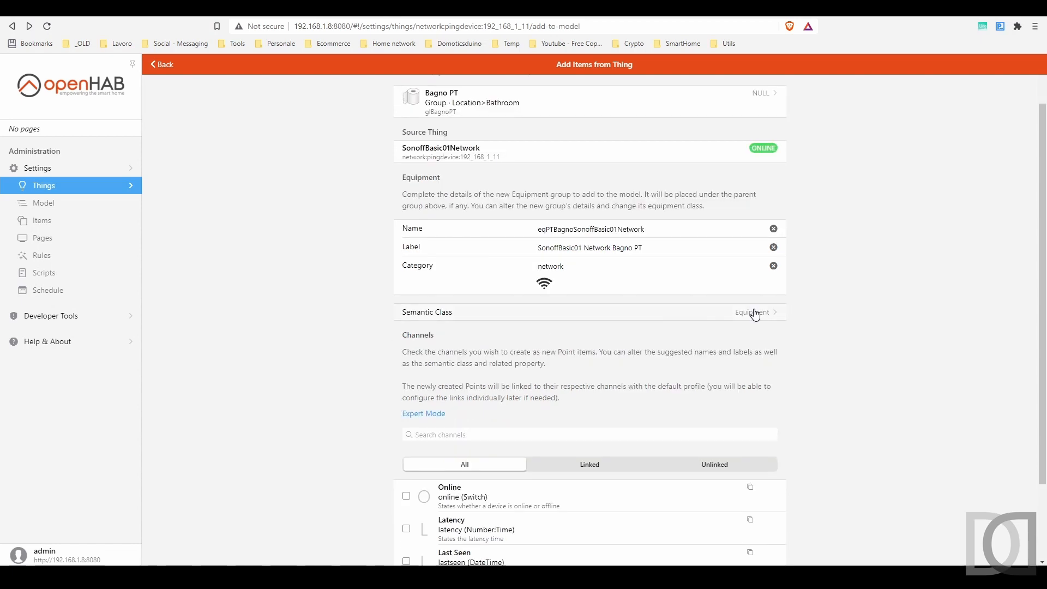
pyautogui.click(755, 313)
pyautogui.scroll(-4, 427, 280)
pyautogui.scroll(-1, 426, 281)
pyautogui.click(427, 282)
# Step: Select the Online, Latency and Last Seen channels for creation as new Point items
pyautogui.scroll(-3, 654, 316)
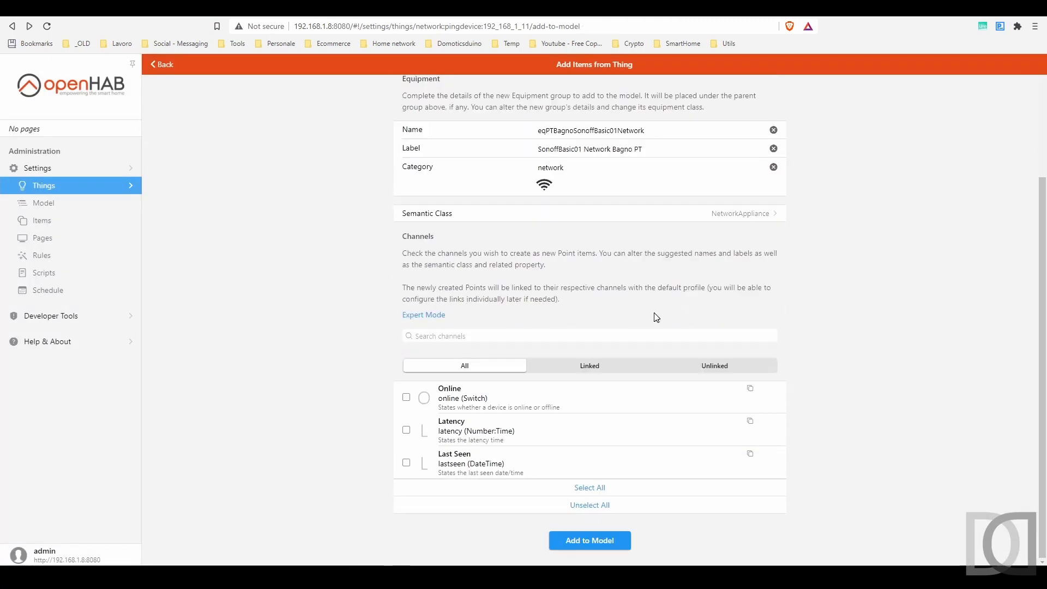
pyautogui.click(406, 399)
pyautogui.scroll(-3, 406, 399)
pyautogui.click(406, 429)
pyautogui.scroll(-3, 407, 431)
pyautogui.click(407, 463)
# Step: Name the Online channel's item ptPTBagnoSonoffBasic01Online
pyautogui.scroll(3, 491, 433)
pyautogui.moveTo(683, 331); pyautogui.dragTo(495, 330)
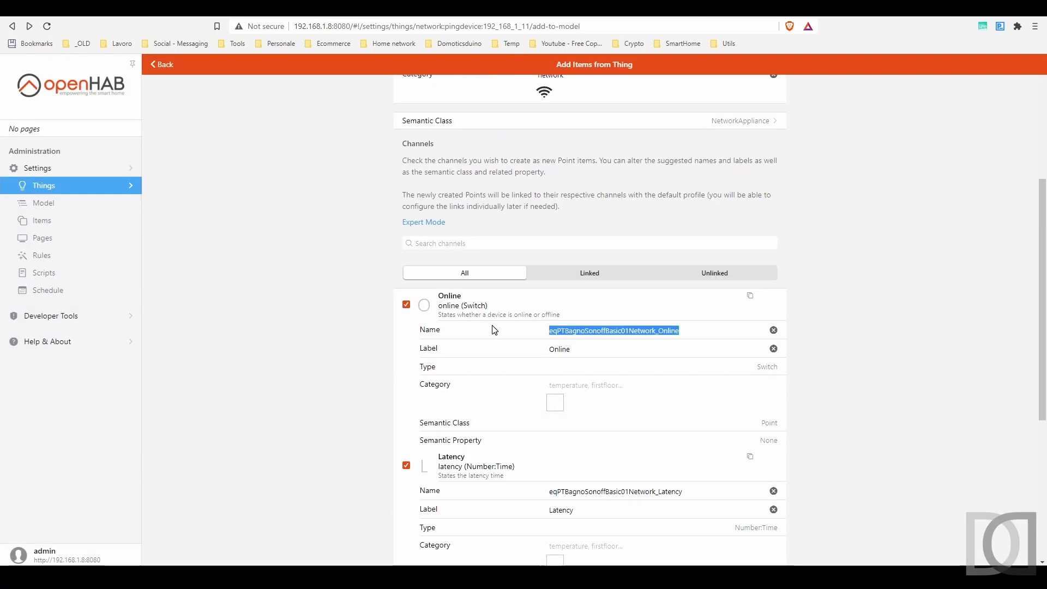
pyautogui.hotkey('alt', 'Tab')
pyautogui.hotkey('alt', 'Tab')
pyautogui.write('ptPTBagnoSonoffBasic01Online')
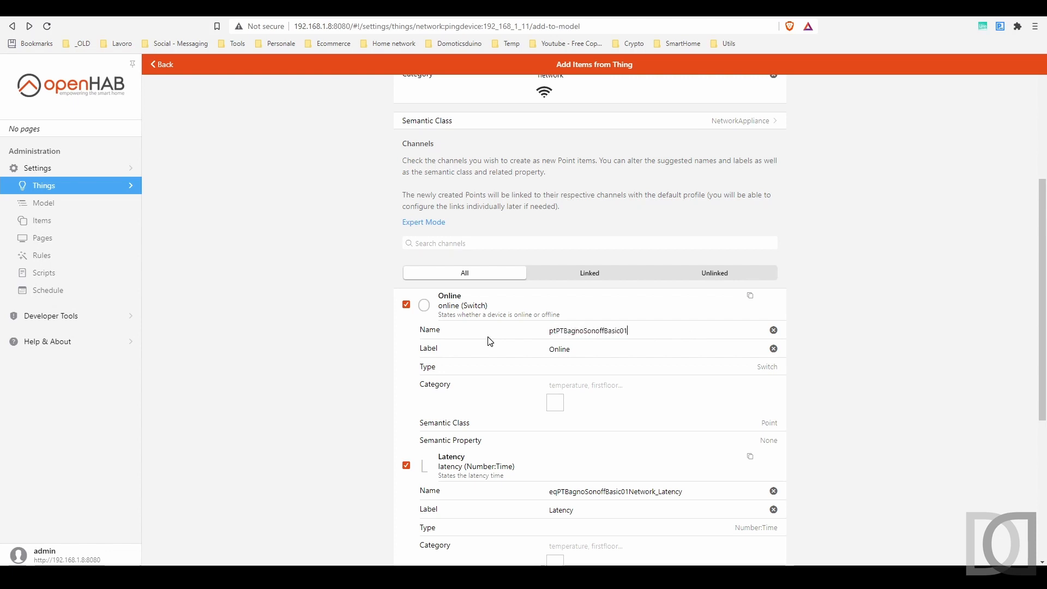
# Step: Reuse the Online item's name for the Latency channel, changing its ending to give ptPTBagnoSonoffBasic01Latency
pyautogui.hotkey('ctrl', 'a')
pyautogui.hotkey('ctrl', 'c')
pyautogui.moveTo(685, 491); pyautogui.dragTo(481, 490)
pyautogui.hotkey('ctrl', 'v')
pyautogui.press('BackSpace')
pyautogui.press('BackSpace')
pyautogui.press('BackSpace')
pyautogui.press('BackSpace')
pyautogui.press('BackSpace')
pyautogui.press('BackSpace')
pyautogui.write('Latency')
# Step: Name the Last Seen channel's item ptPTBagnoSonoffBasic01LastSeen
pyautogui.scroll(-3, 480, 490)
pyautogui.moveTo(690, 489); pyautogui.dragTo(497, 488)
pyautogui.hotkey('ctrl', 'v')
pyautogui.press('BackSpace')
pyautogui.press('BackSpace')
pyautogui.press('BackSpace')
pyautogui.press('BackSpace')
pyautogui.press('BackSpace')
pyautogui.press('BackSpace')
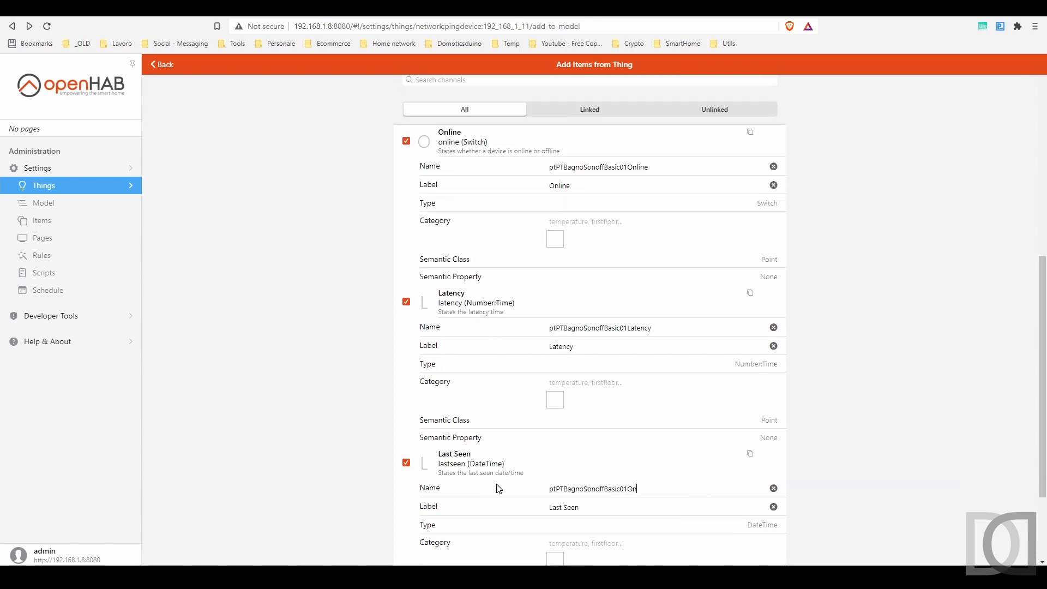
pyautogui.write('LastSeen')
# Step: Label the Online item SonoffBasic01 Online Bagno PT and the Latency item SonoffBasic01 Latency Bagno PT
pyautogui.doubleClick(567, 186)
pyautogui.write('SonoffBasic01 Online Bagno PT')
pyautogui.hotkey('ctrl', 'a')
pyautogui.hotkey('ctrl', 'c')
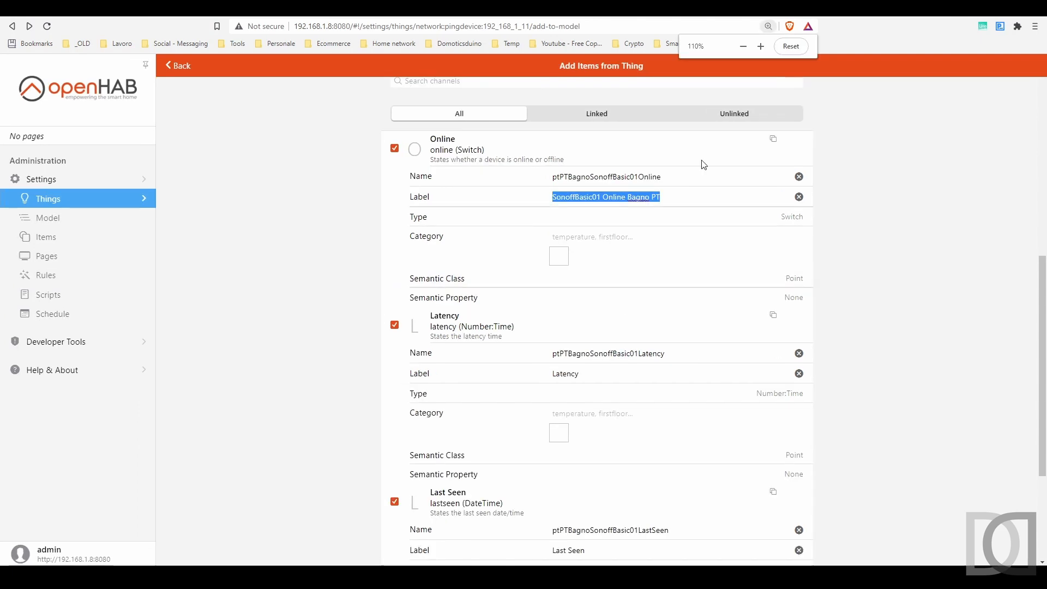
pyautogui.doubleClick(562, 347)
pyautogui.hotkey('ctrl', 'v')
pyautogui.doubleClick(607, 346)
pyautogui.write('Latency')
# Step: Label the Last Seen item SonoffBasic01 Last Seen Bagno PT
pyautogui.tripleClick(563, 507)
pyautogui.hotkey('ctrl', 'v')
pyautogui.doubleClick(604, 507)
pyautogui.write('Last Seen')
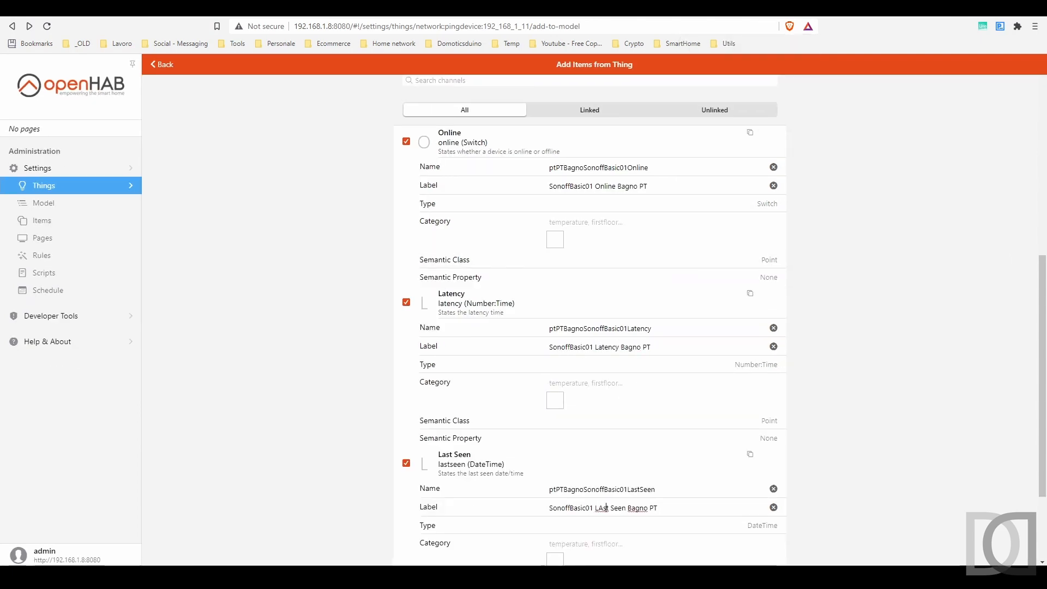
pyautogui.click(602, 507)
# Step: Set the item categories to switch for Online, line for Latency and calendar for Last Seen
pyautogui.scroll(-2, 634, 204)
pyautogui.scroll(3, 633, 204)
pyautogui.scroll(-2, 774, 448)
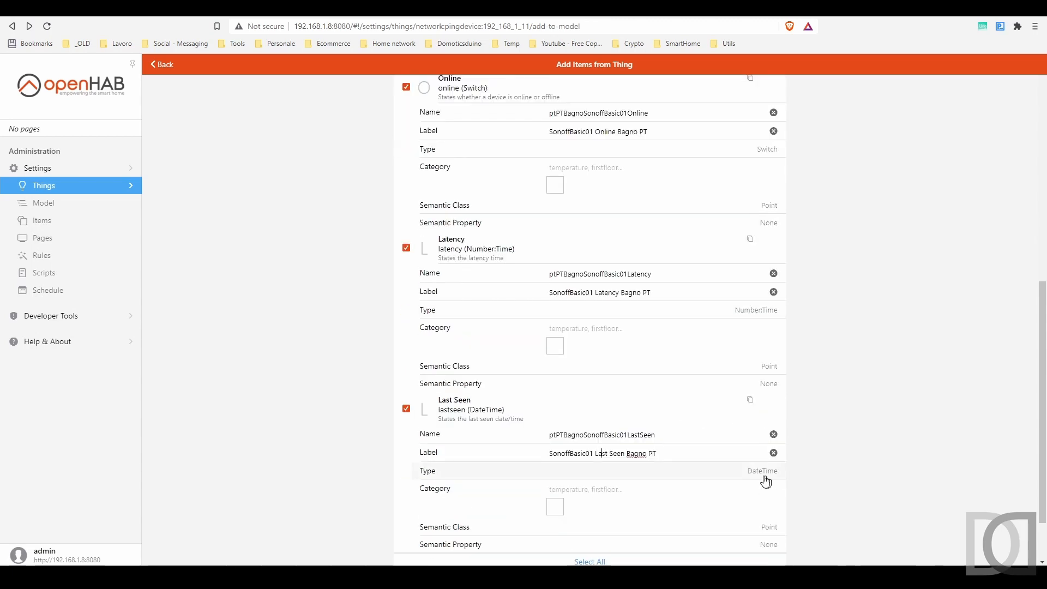
pyautogui.scroll(2, 764, 467)
pyautogui.click(580, 277)
pyautogui.write('swi')
pyautogui.click(560, 309)
pyautogui.click(586, 437)
pyautogui.write('line')
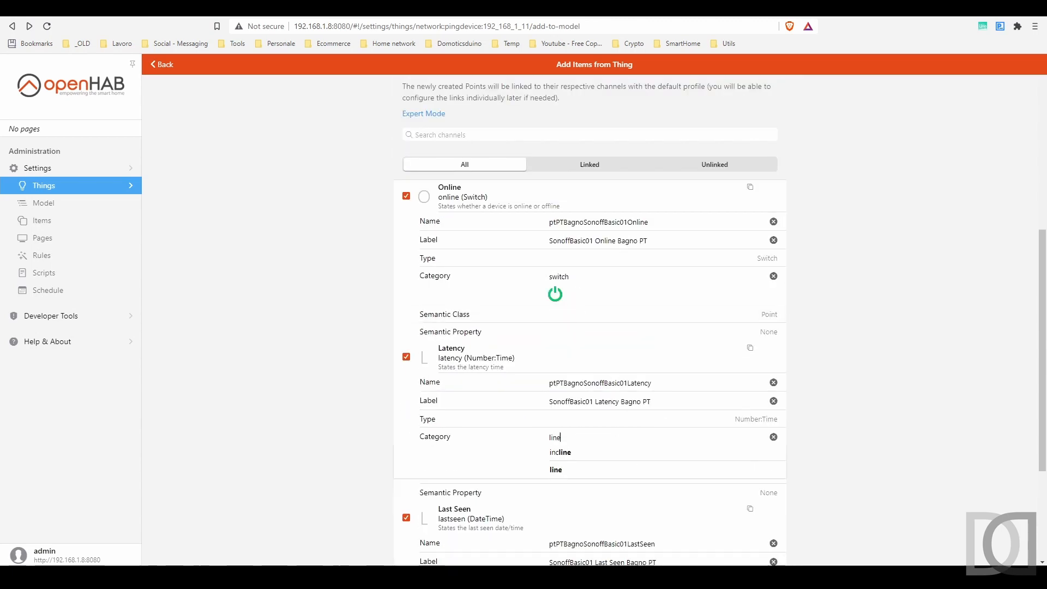
pyautogui.click(556, 470)
pyautogui.scroll(-2, 573, 474)
pyautogui.click(587, 490)
pyautogui.write('cale')
pyautogui.click(570, 505)
# Step: Set the semantic class of the Online item to Status and of the Latency item to Measurement
pyautogui.scroll(1, 567, 502)
pyautogui.click(491, 240)
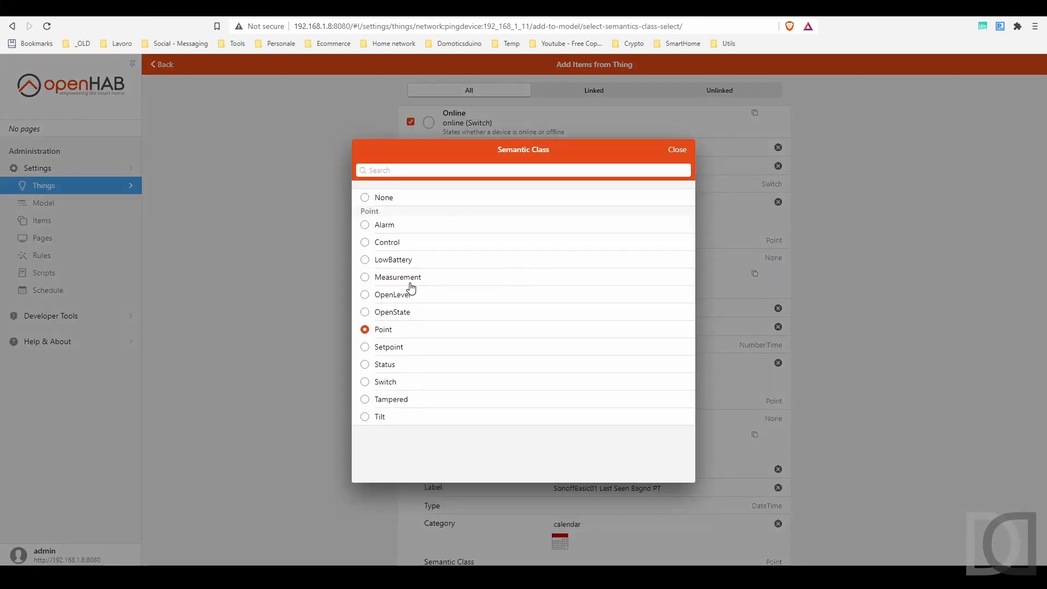
pyautogui.click(398, 277)
pyautogui.click(767, 243)
pyautogui.click(385, 365)
pyautogui.click(766, 401)
pyautogui.click(398, 277)
# Step: Give the Last Seen item the semantic class Point and property Timestamp, and add the equipment and its points to the model
pyautogui.scroll(-2, 449, 342)
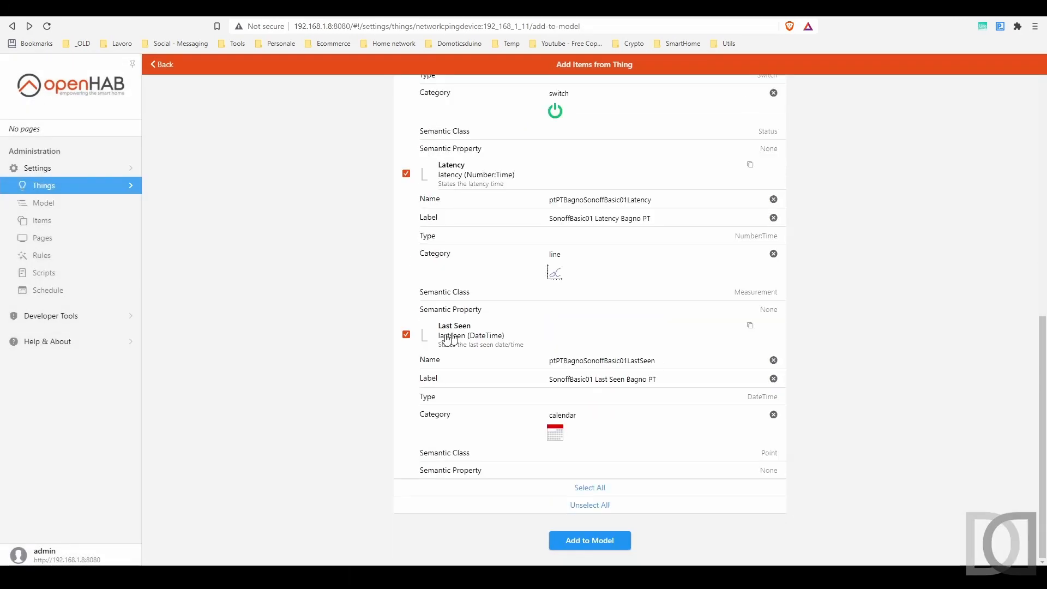
pyautogui.click(772, 452)
pyautogui.click(384, 329)
pyautogui.click(771, 473)
pyautogui.scroll(-2, 399, 360)
pyautogui.click(394, 464)
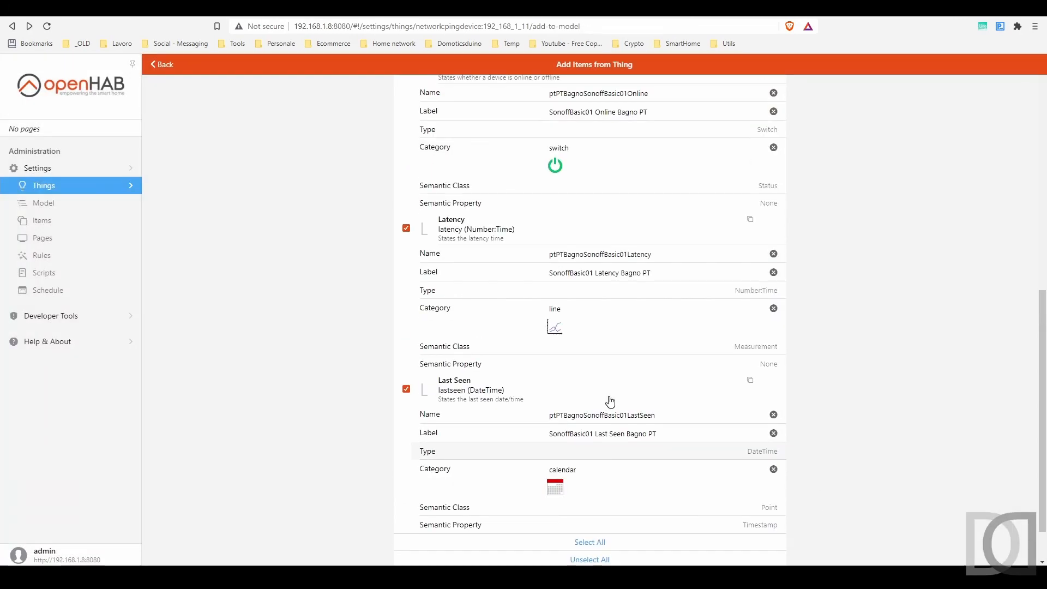
pyautogui.click(612, 540)
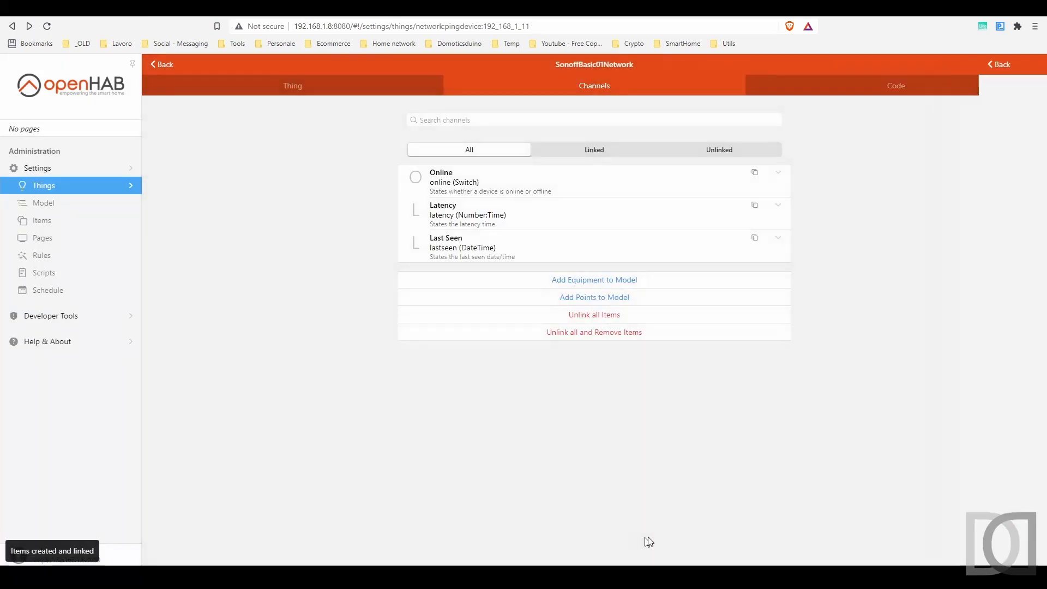
# Step: Examine the items linked to the Latency, Last Seen and Online channels and their current states
pyautogui.click(599, 189)
pyautogui.click(518, 287)
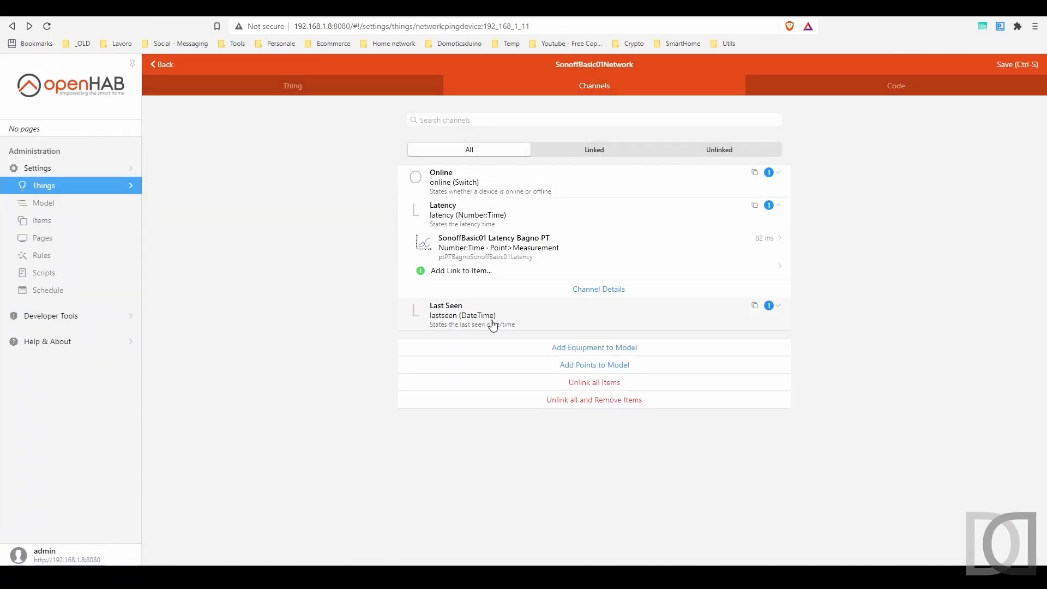
pyautogui.click(498, 311)
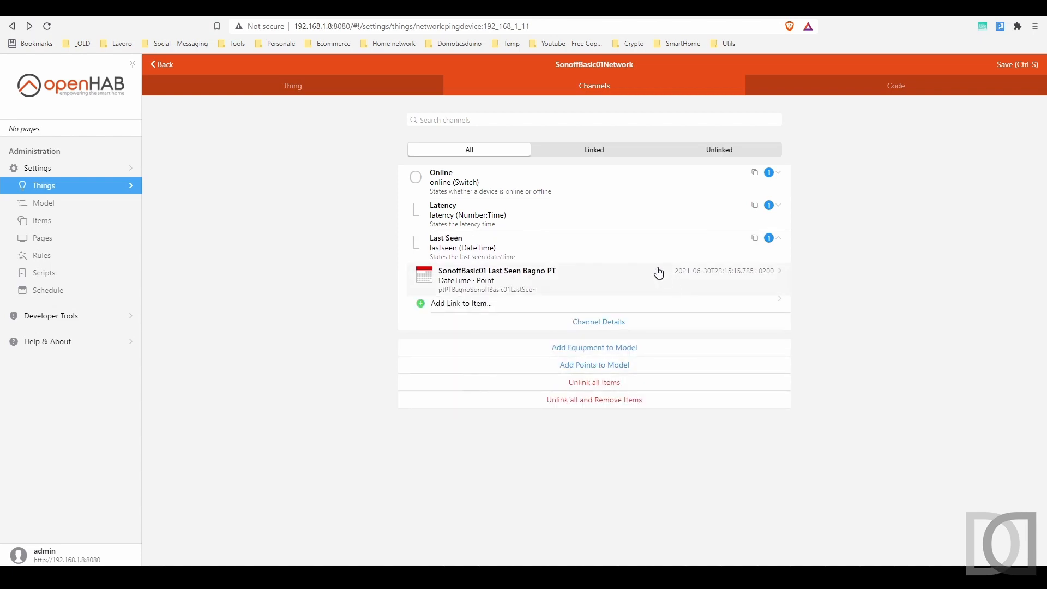
pyautogui.click(655, 221)
pyautogui.click(628, 185)
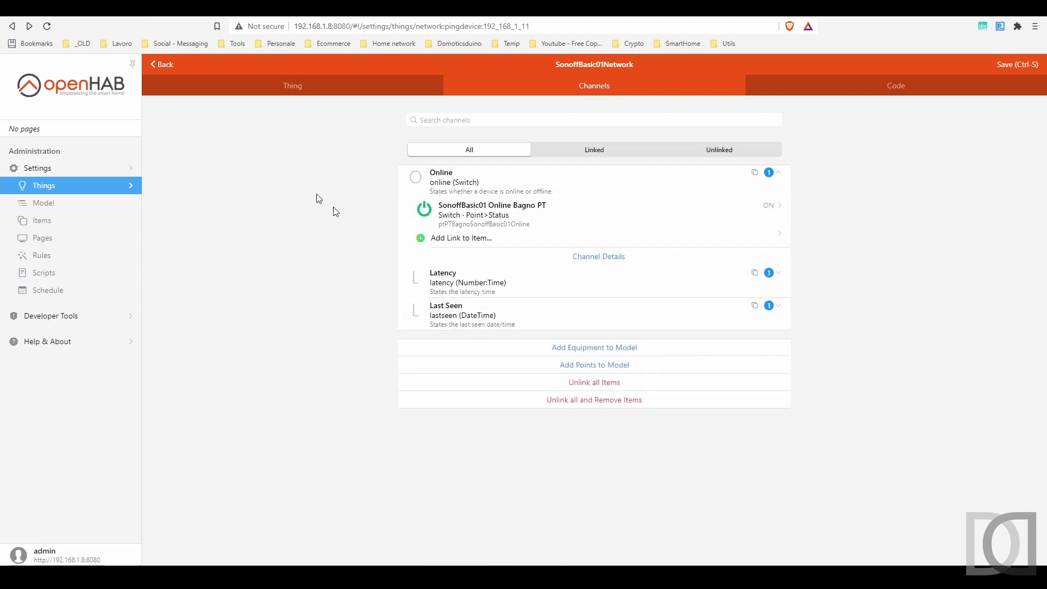
# Step: Review the SonoffBasic01 network items in the Bagno PT location and in the Network Appliances equipment group
pyautogui.click(50, 97)
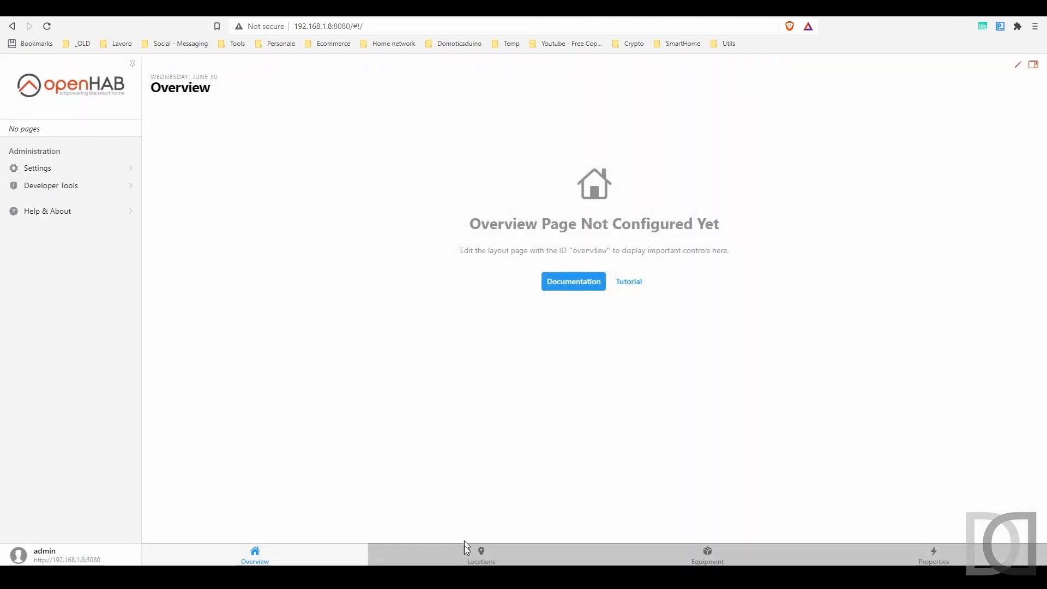
pyautogui.click(482, 556)
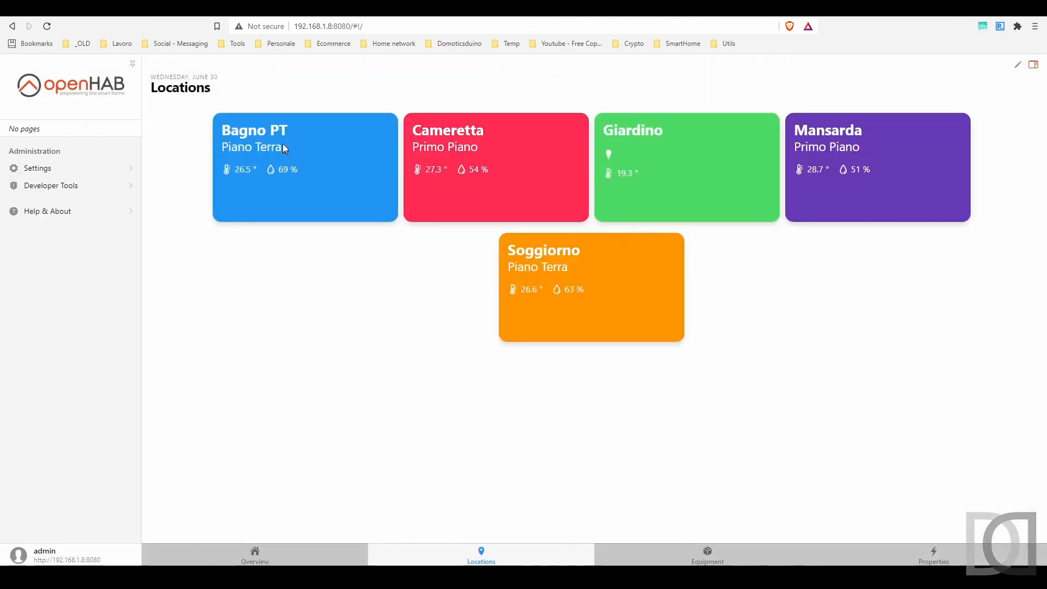
pyautogui.click(306, 139)
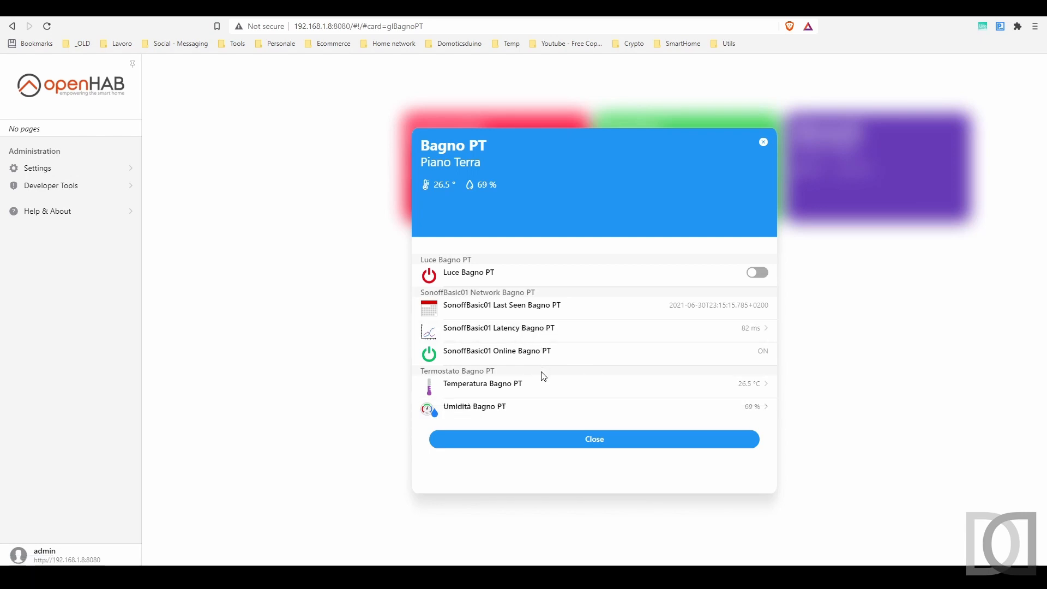
pyautogui.click(595, 439)
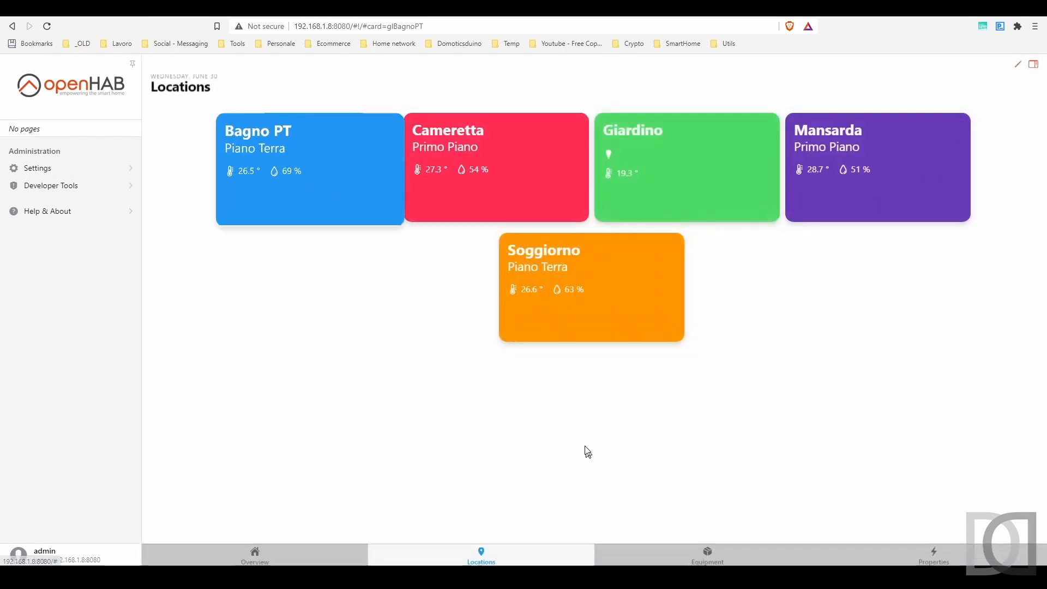
pyautogui.click(707, 556)
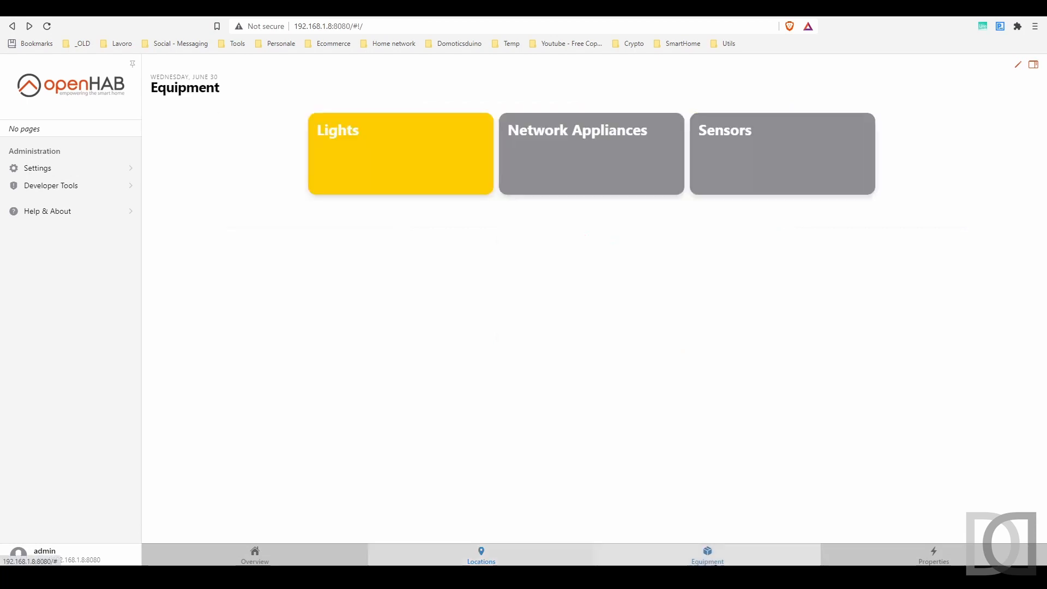
pyautogui.click(595, 129)
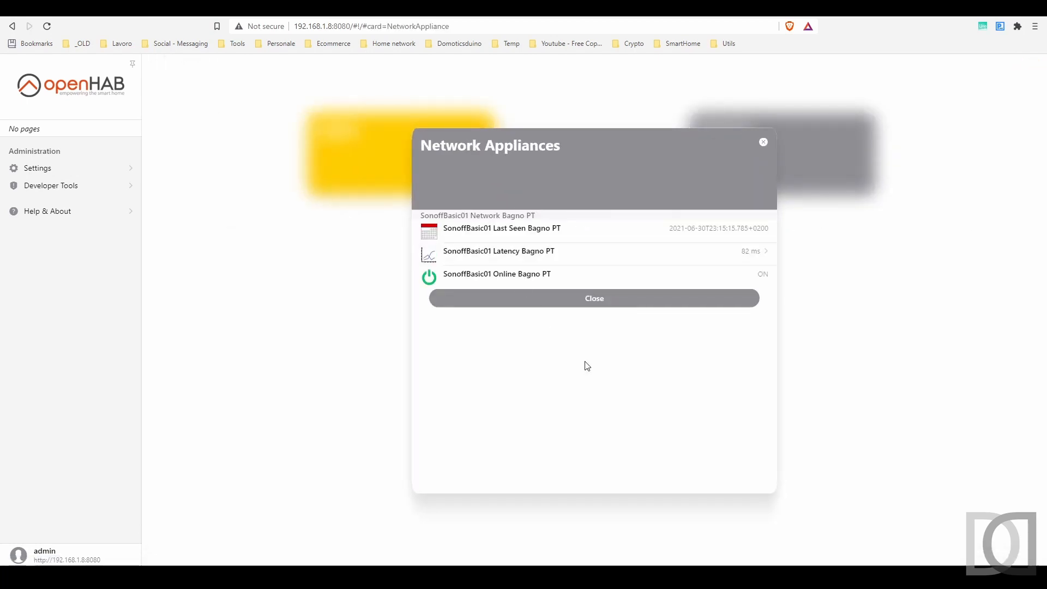
pyautogui.click(596, 298)
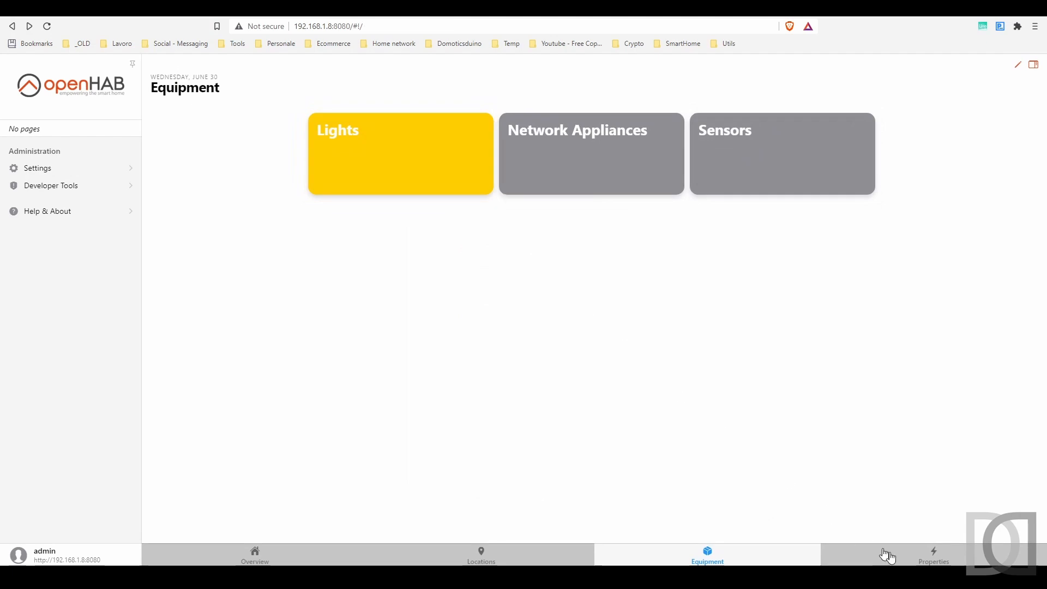
# Step: Check how the SonoffBasic01 Last Seen item is shown among the Timestamp properties
pyautogui.click(949, 561)
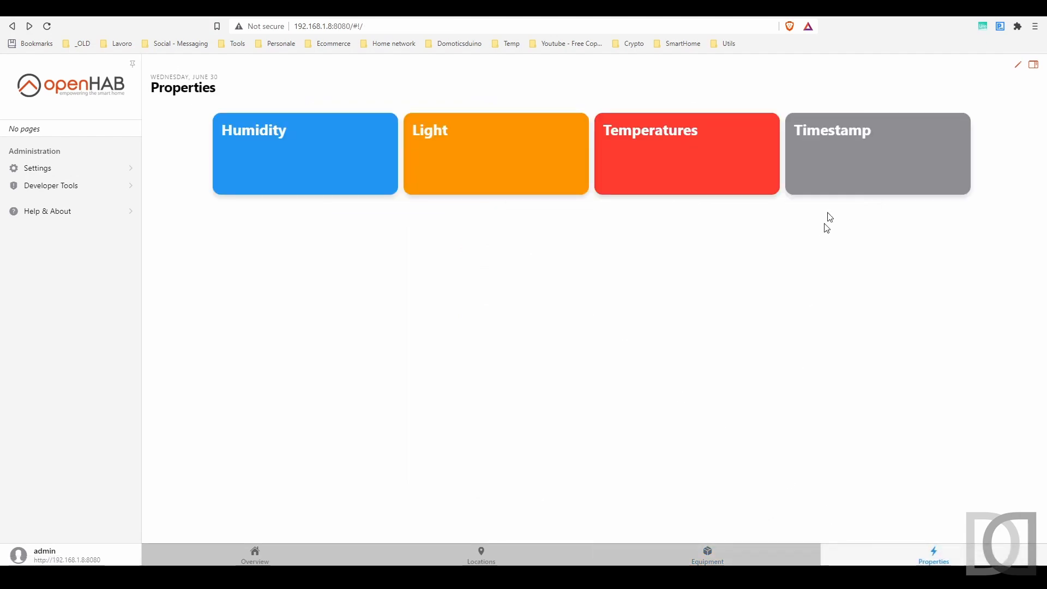
pyautogui.click(836, 183)
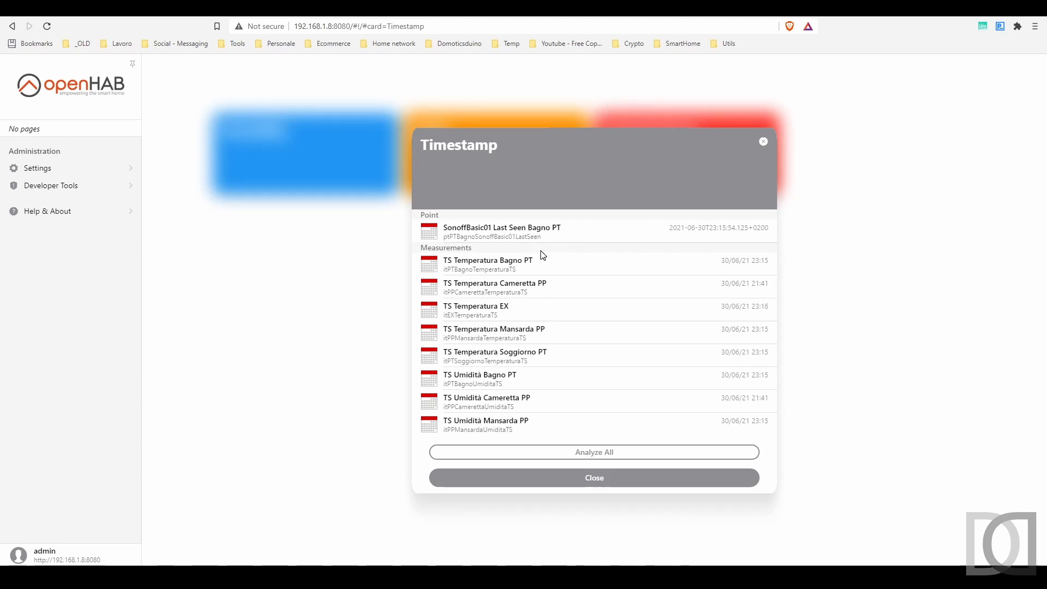
pyautogui.click(765, 145)
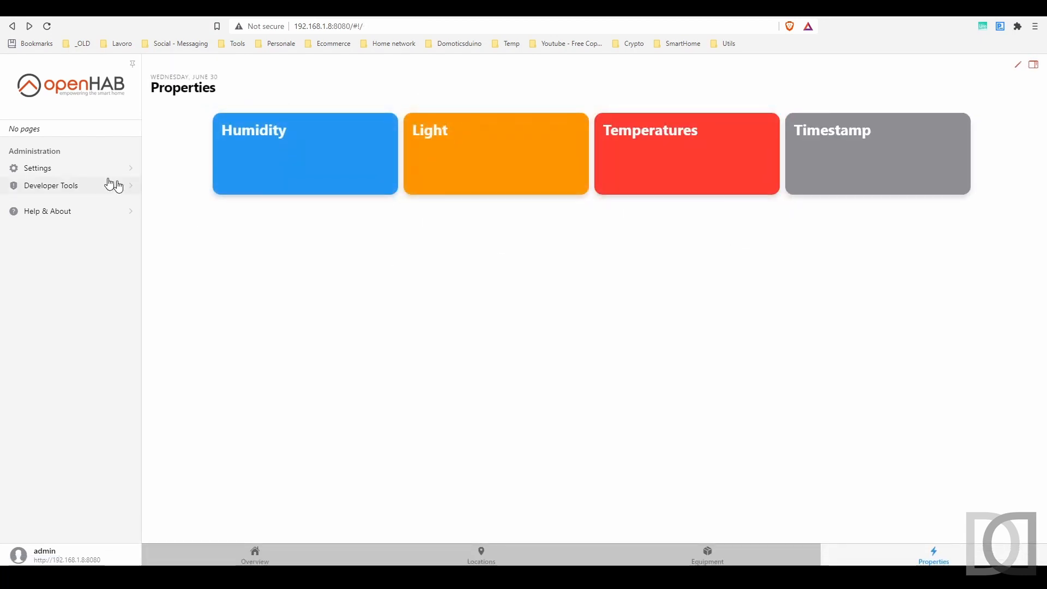
# Step: Search the items for temperatura and inspect the State Description metadata of TS Temperatura Bagno PT
pyautogui.click(82, 169)
pyautogui.click(51, 223)
pyautogui.write('temperatura')
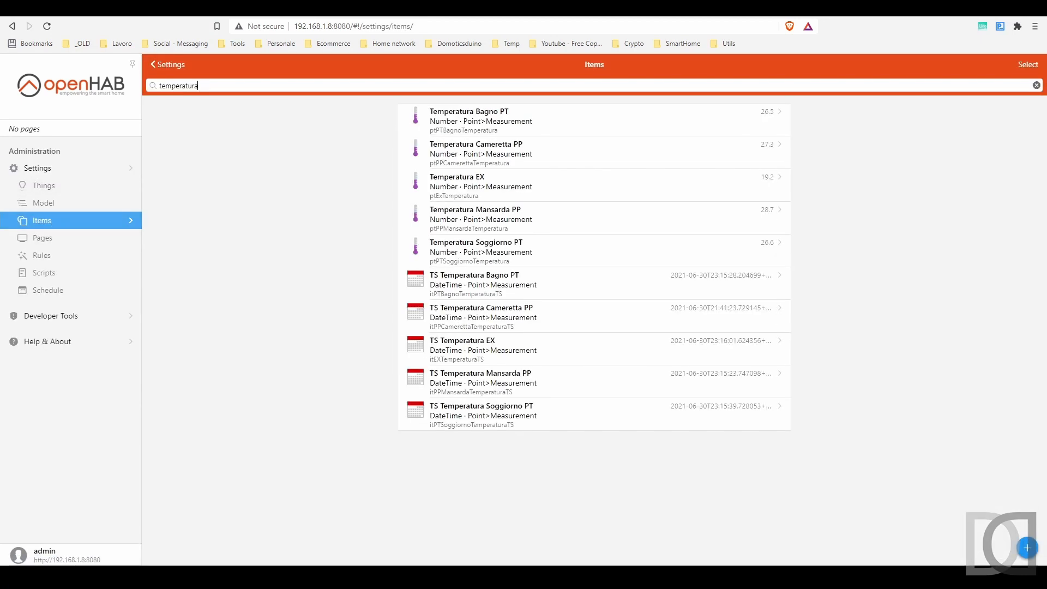
pyautogui.click(508, 280)
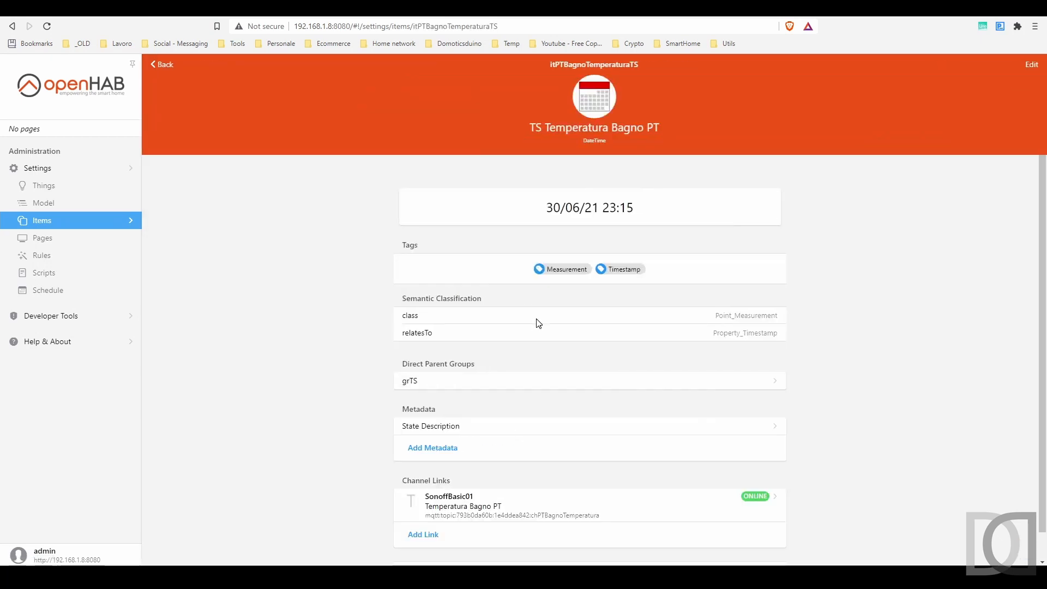
pyautogui.click(480, 421)
# Step: Add State Description metadata with pattern %1$td/%1$tm/%1$ty %1$tH:%1$tM to the SonoffBasic01 Last Seen Bagno PT item
pyautogui.click(61, 221)
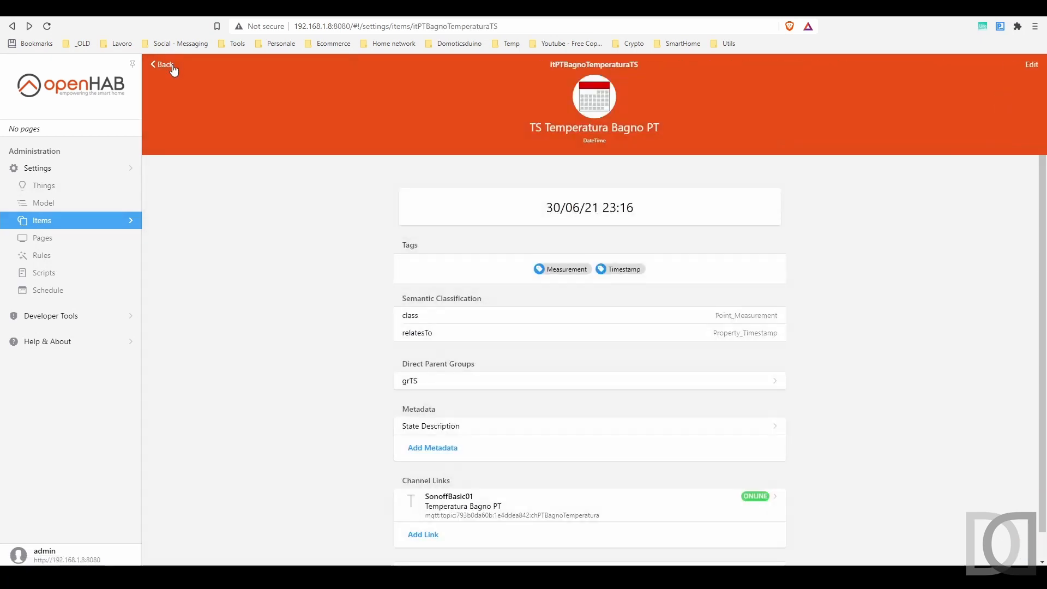
pyautogui.write('sonoff')
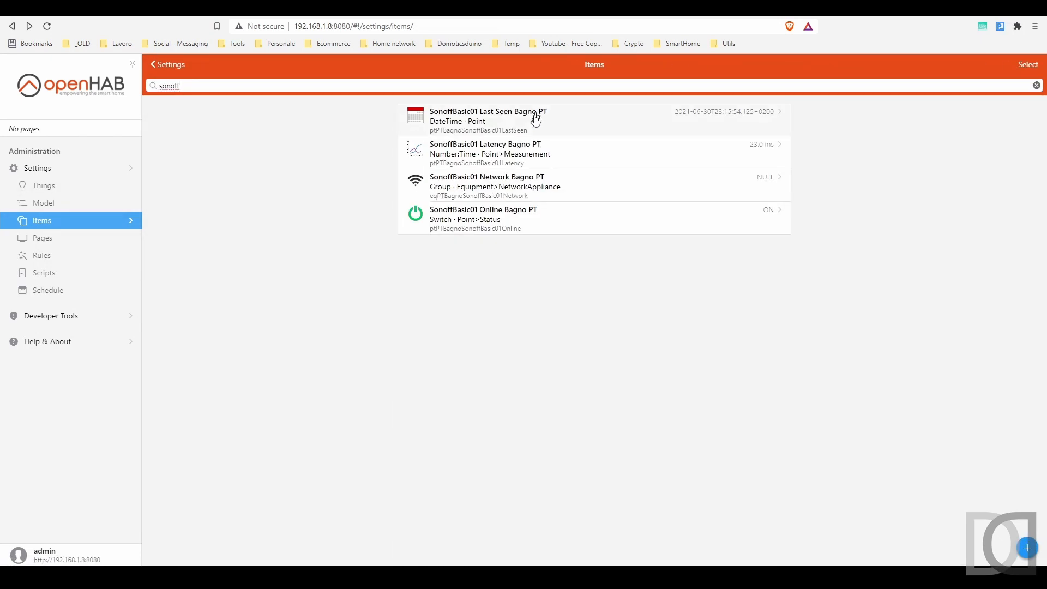
pyautogui.click(533, 116)
pyautogui.click(445, 420)
pyautogui.click(522, 286)
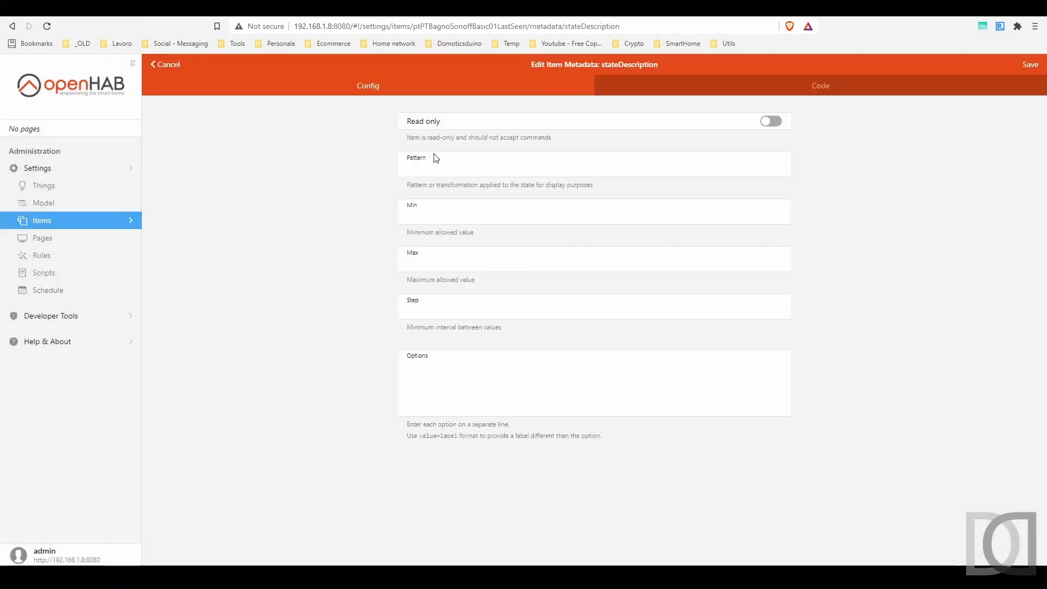
pyautogui.click(435, 165)
pyautogui.write('%1$td/%1$tm/%1$ty %1$tH:%1$tM')
pyautogui.click(1030, 64)
pyautogui.click(163, 64)
# Step: Check the date format of the Last Seen item in the Timestamp property card
pyautogui.click(81, 91)
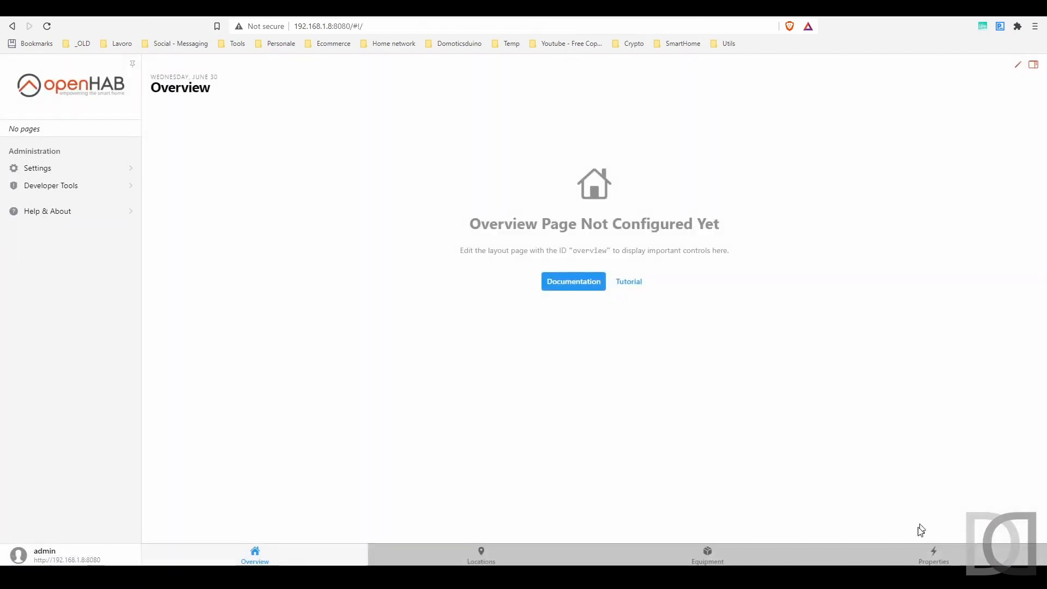
pyautogui.click(934, 548)
pyautogui.click(844, 183)
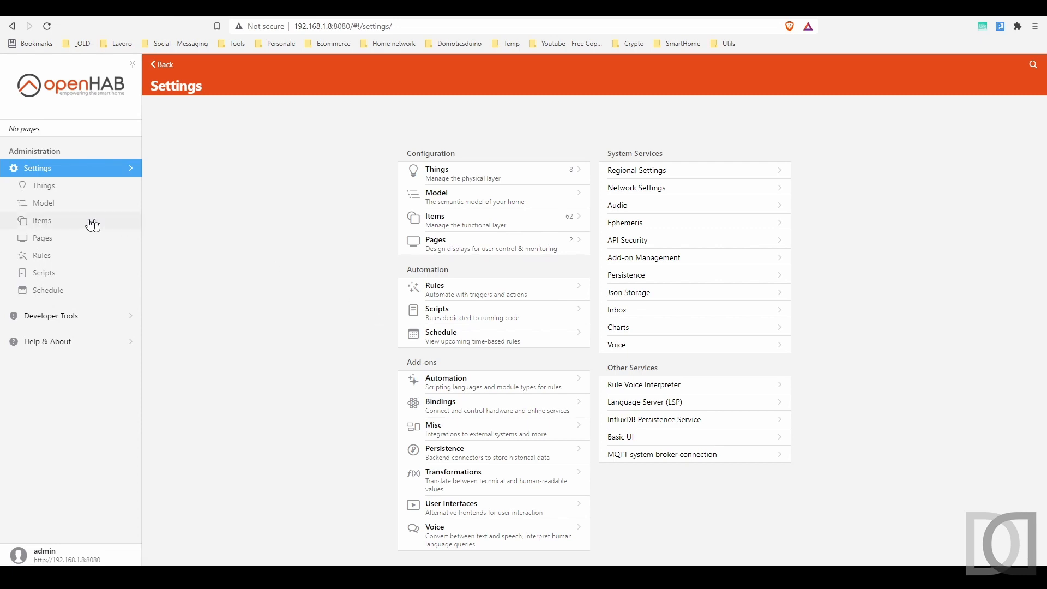
# Step: Start a new item named grNetworkCheckAlarm with the label Network Check Alarm
pyautogui.click(53, 226)
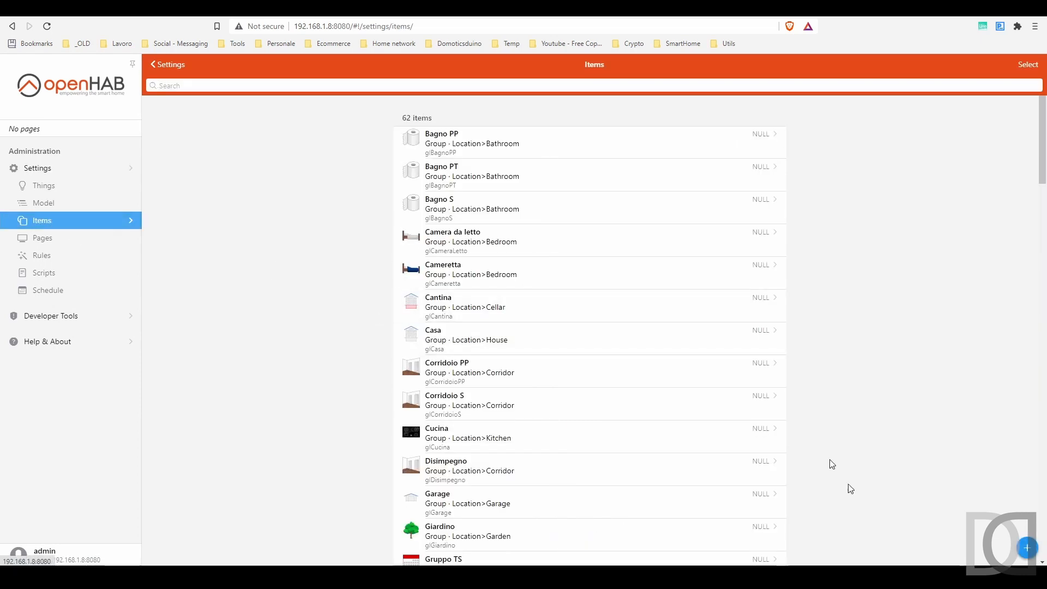
pyautogui.click(1034, 555)
pyautogui.click(1028, 487)
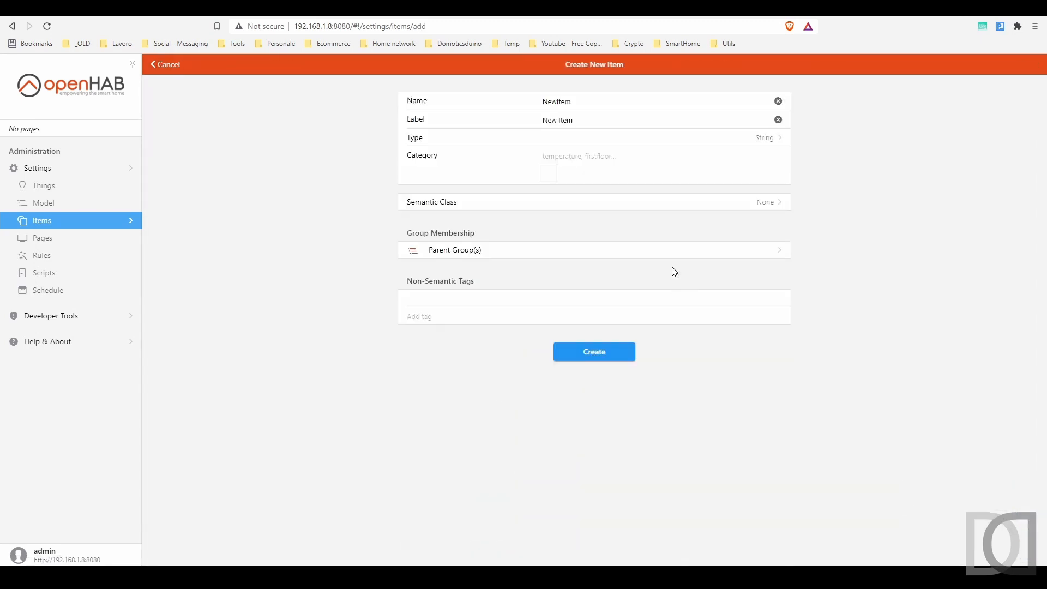
pyautogui.click(474, 101)
pyautogui.write('grNetworkCheckAlarm')
pyautogui.press('Tab')
pyautogui.write('Network Check')
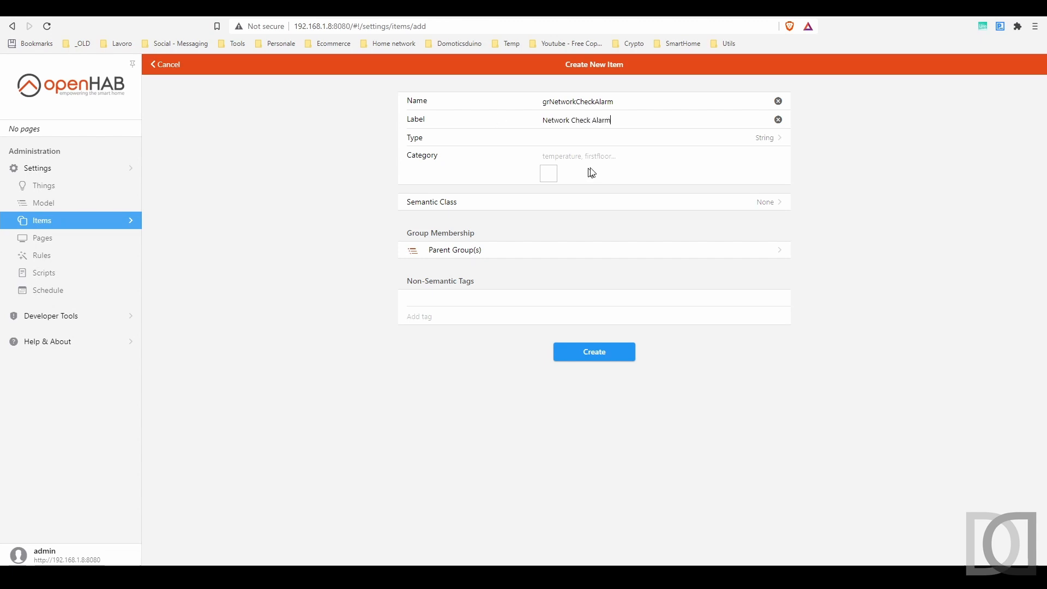
# Step: Change the new item's name to grNetworkCheckError and its label to Network Check Error
pyautogui.moveTo(615, 102); pyautogui.dragTo(594, 101)
pyautogui.write('Error')
pyautogui.doubleClick(601, 120)
pyautogui.write('Error')
# Step: Set the new item's type to Group and its category to switch
pyautogui.click(772, 139)
pyautogui.click(386, 417)
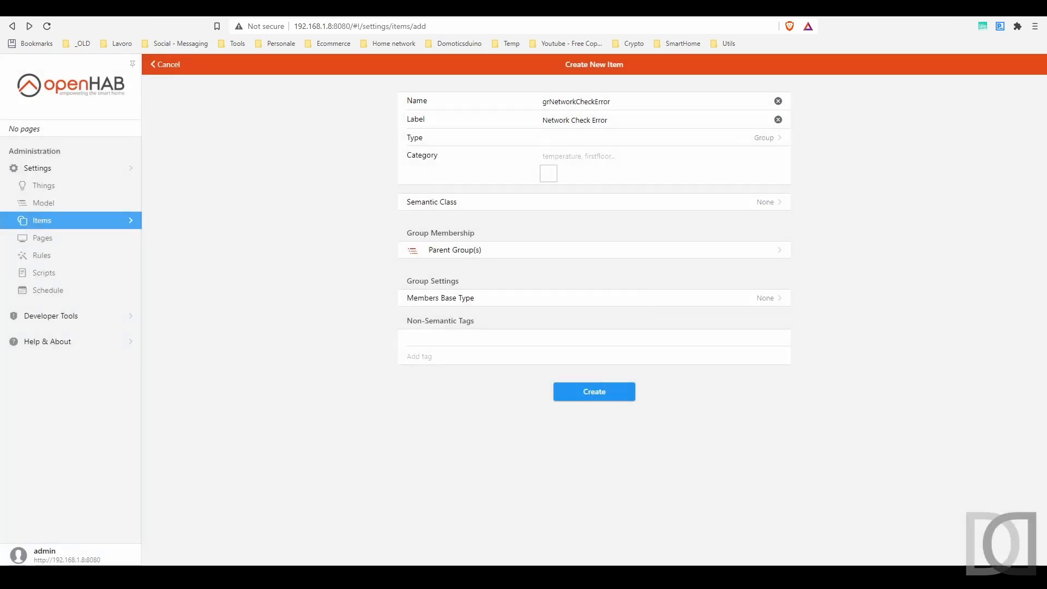
pyautogui.click(600, 156)
pyautogui.write('swit')
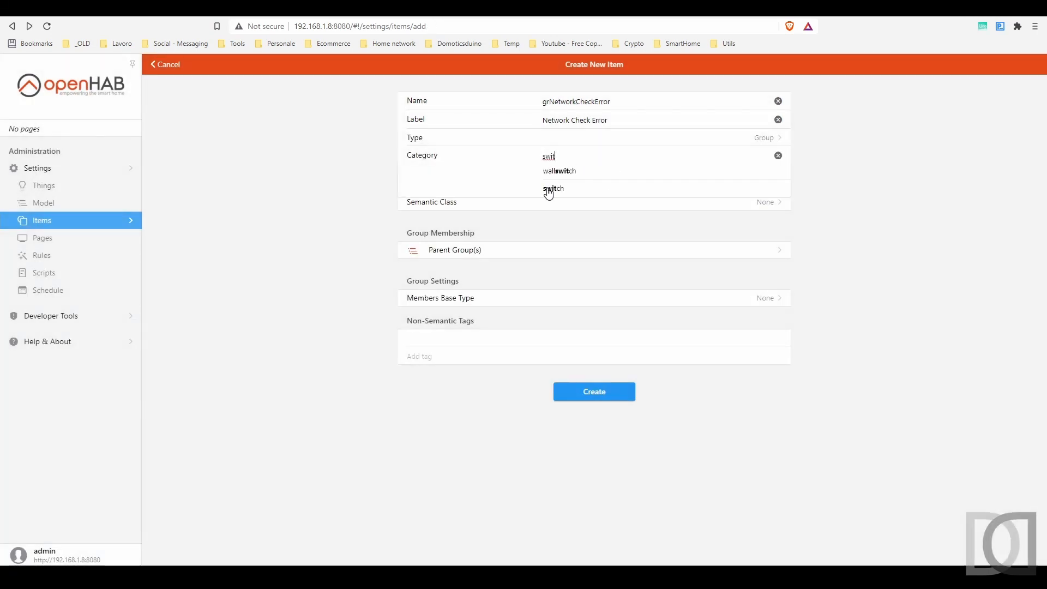
pyautogui.click(548, 190)
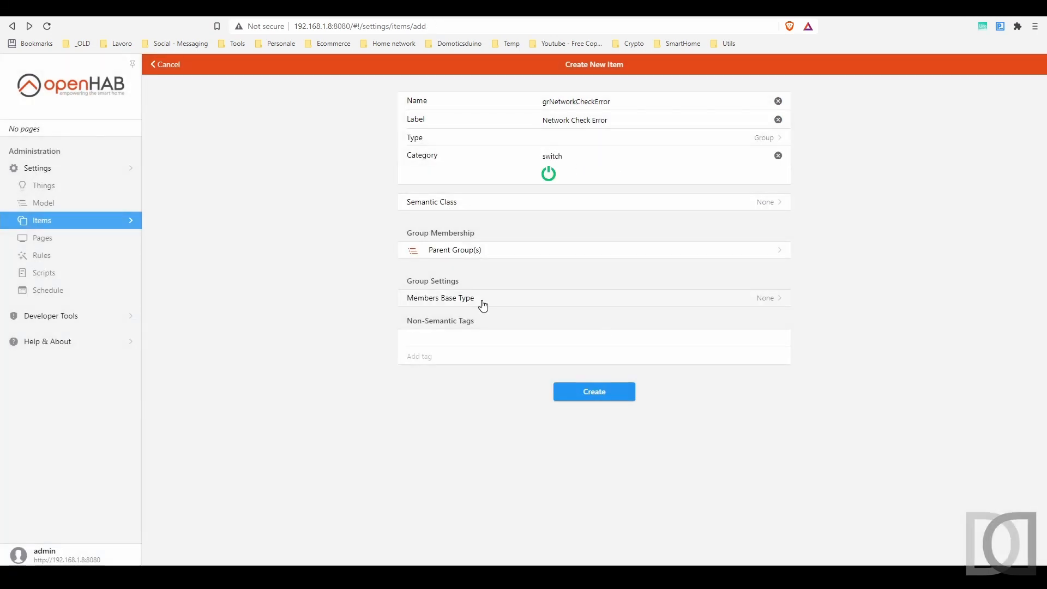
# Step: Create the group with members base type Switch and aggregation function All ON then ON else OFF
pyautogui.click(482, 302)
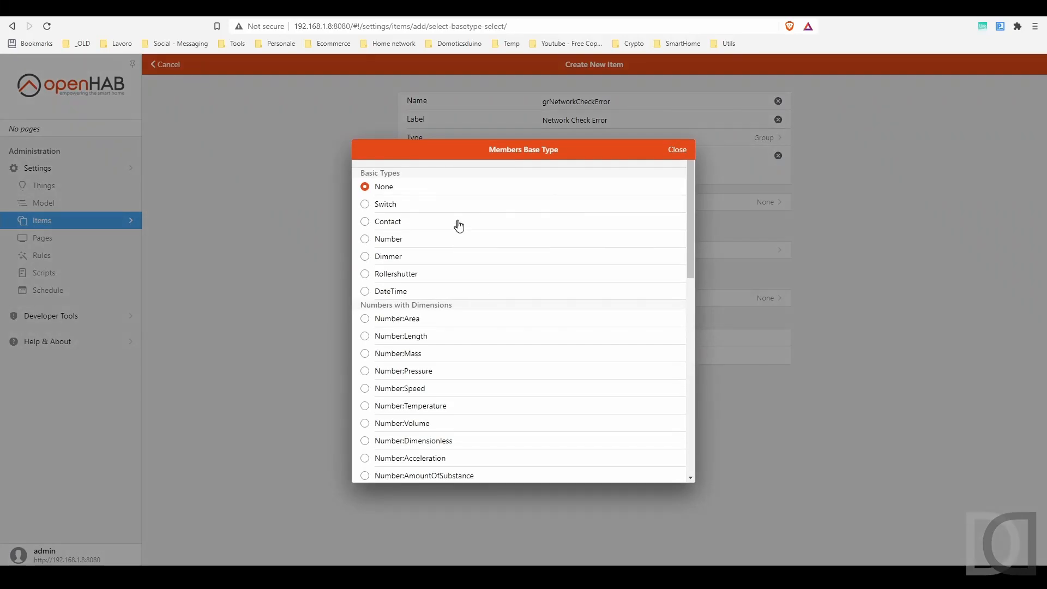
pyautogui.click(394, 205)
pyautogui.click(501, 319)
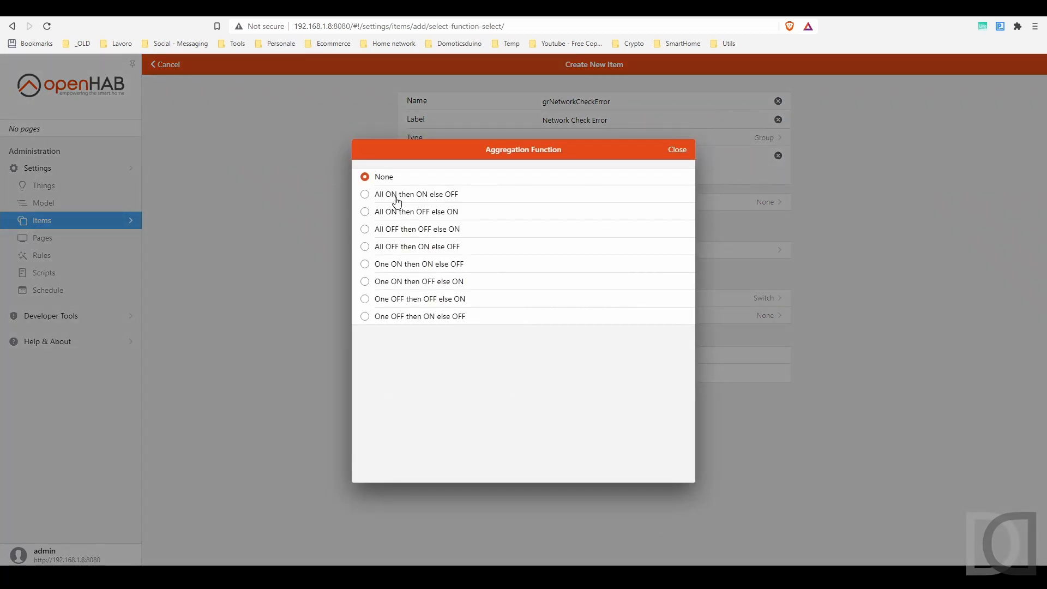
pyautogui.click(446, 198)
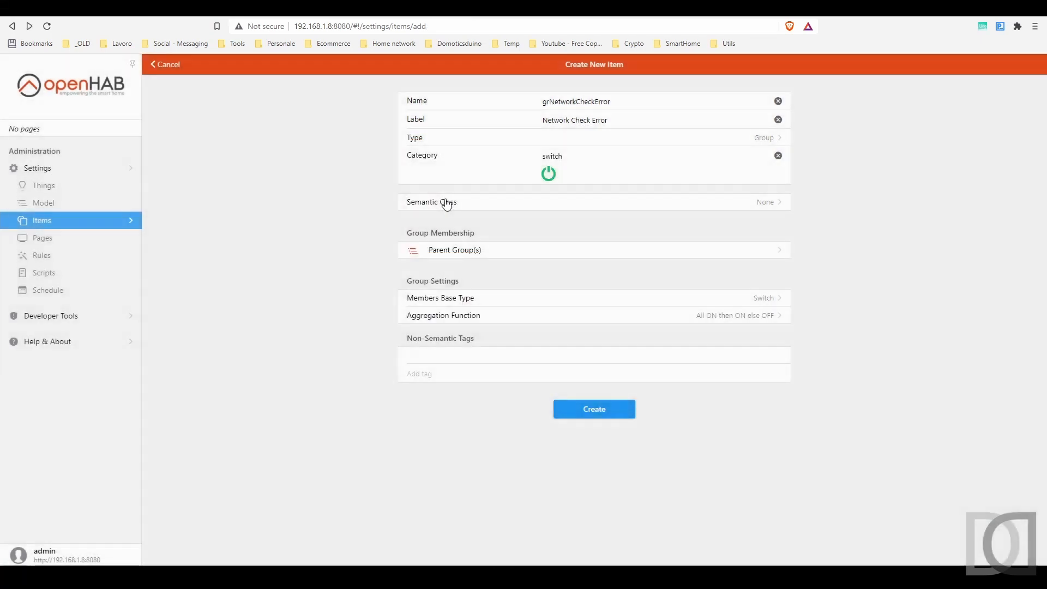
pyautogui.click(585, 407)
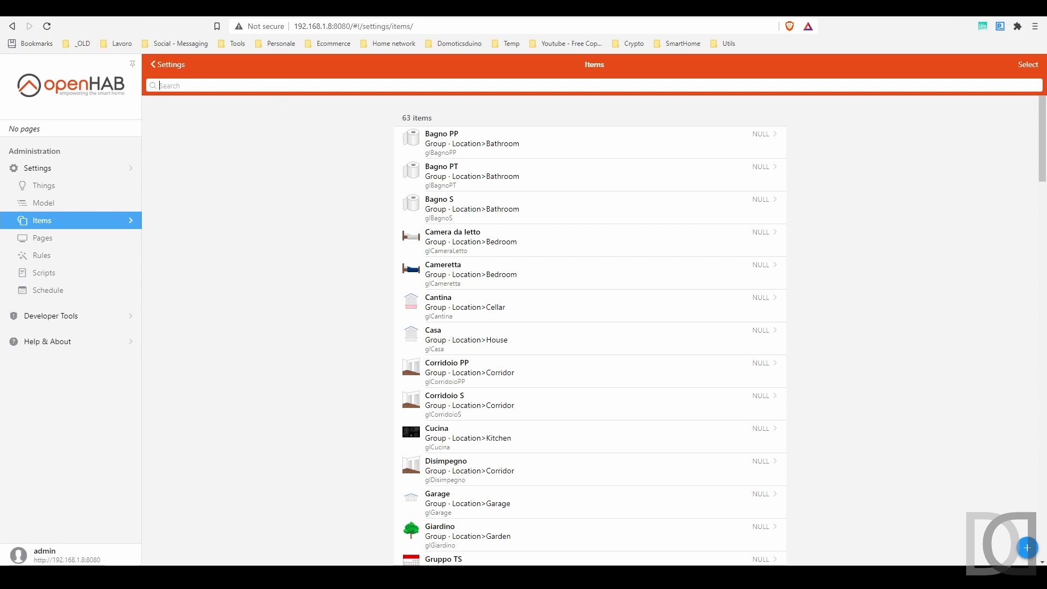
# Step: Find the Network Check Error group among the items and open the selection of its direct members
pyautogui.write('network')
pyautogui.click(463, 124)
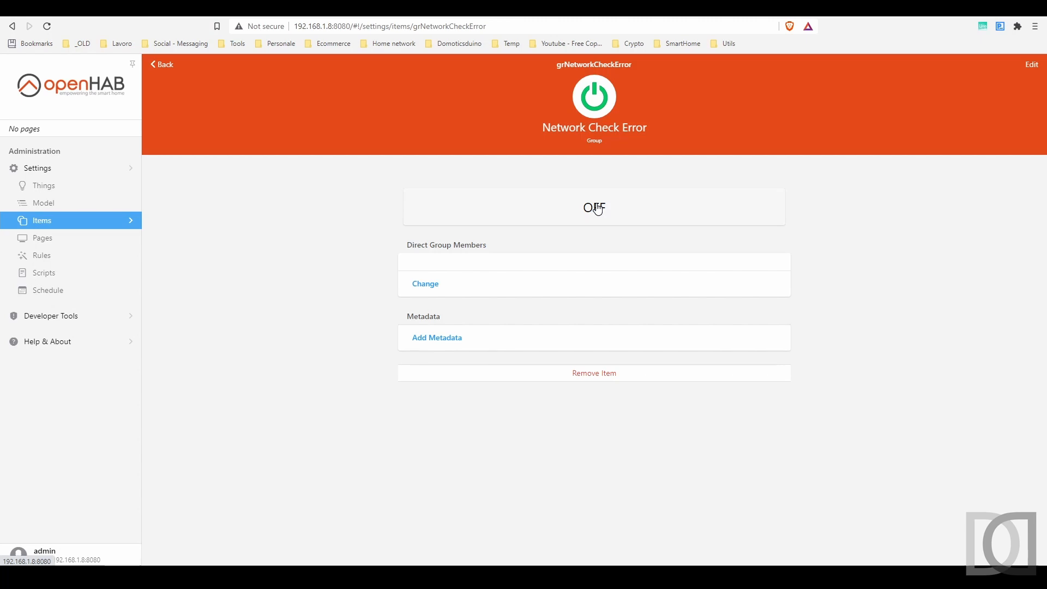
pyautogui.click(425, 283)
pyautogui.click(455, 264)
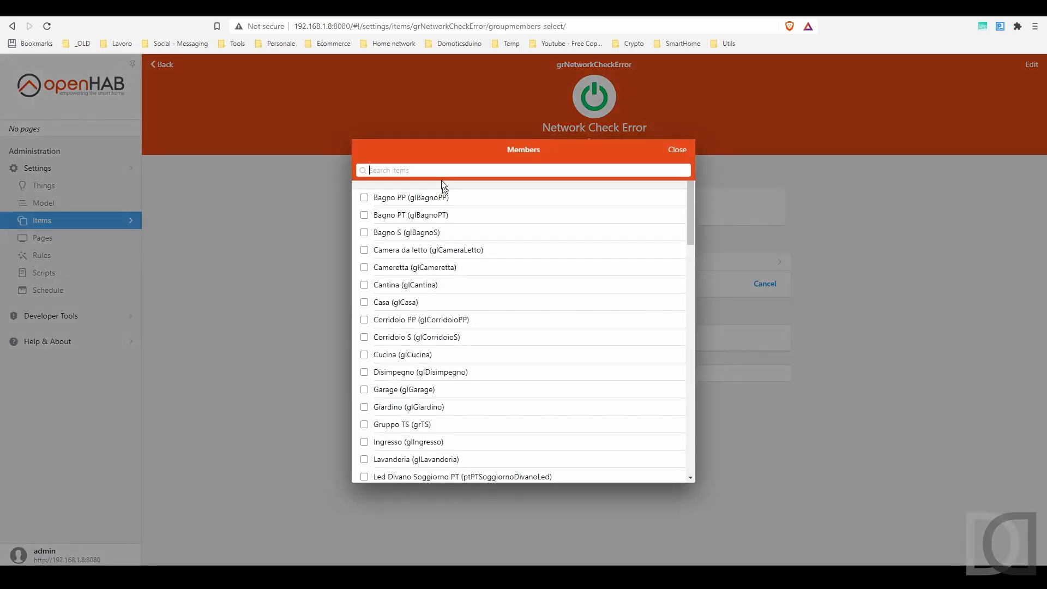
pyautogui.write('neto')
pyautogui.press('BackSpace')
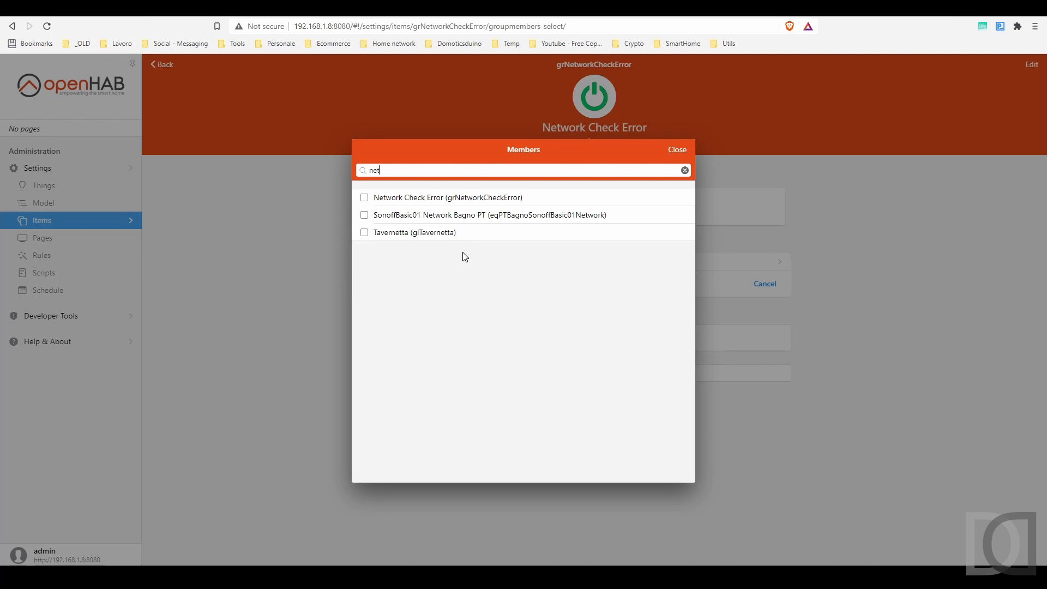
pyautogui.press('BackSpace')
pyautogui.press('BackSpace')
pyautogui.press('BackSpace')
# Step: Add the SonoffBasic01 Online Bagno PT item to the Network Check Error group and apply the membership
pyautogui.write('online')
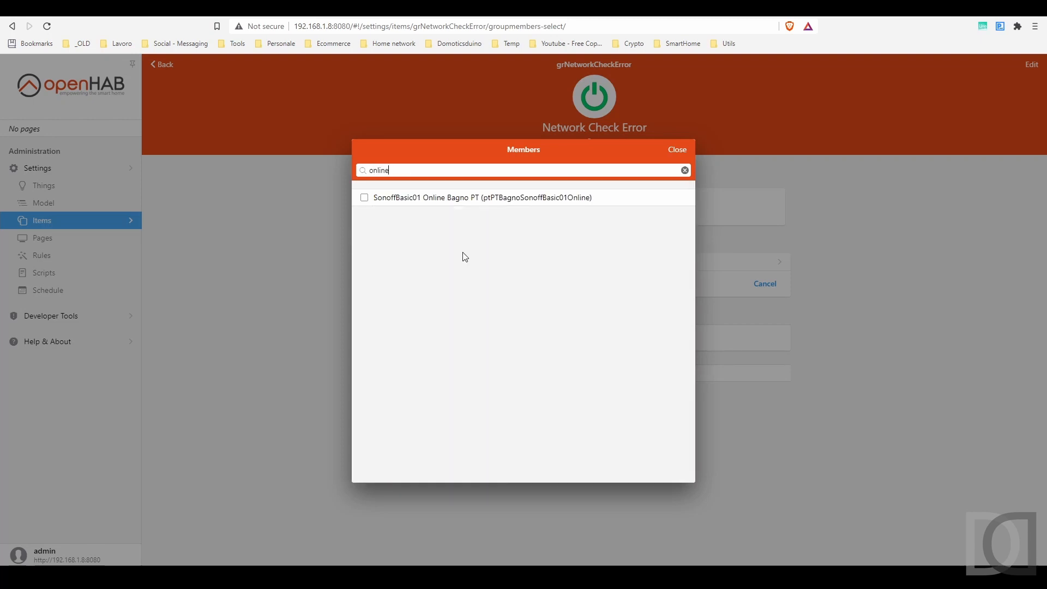
pyautogui.click(390, 198)
pyautogui.click(679, 151)
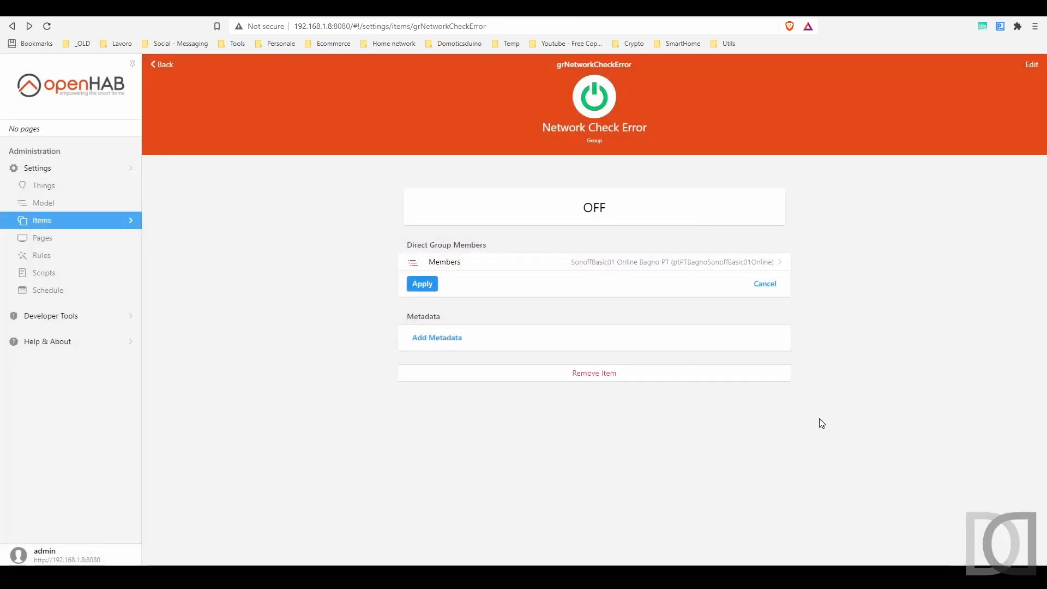
pyautogui.click(422, 284)
pyautogui.click(577, 336)
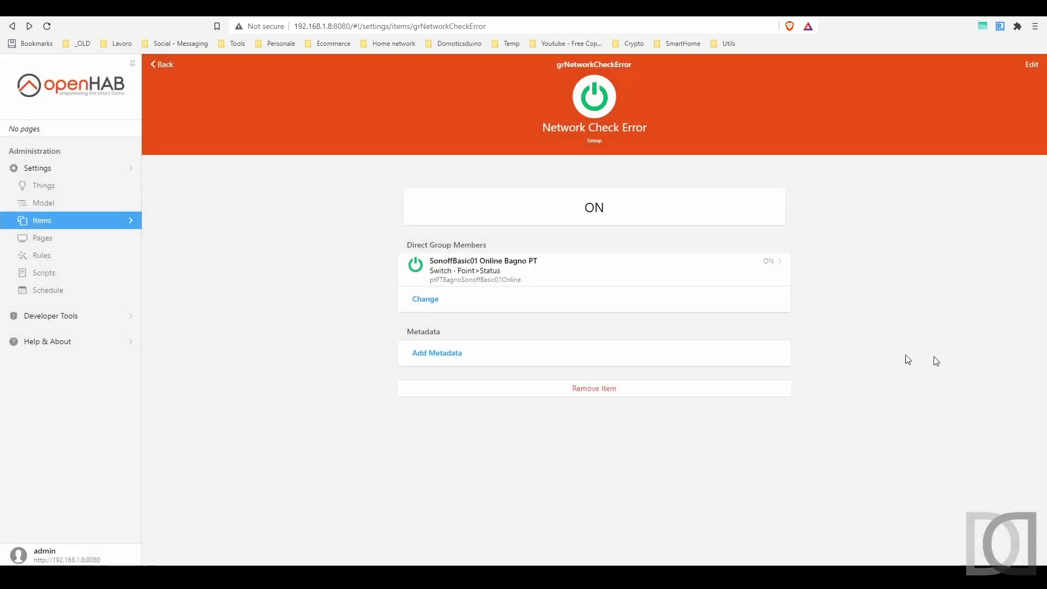